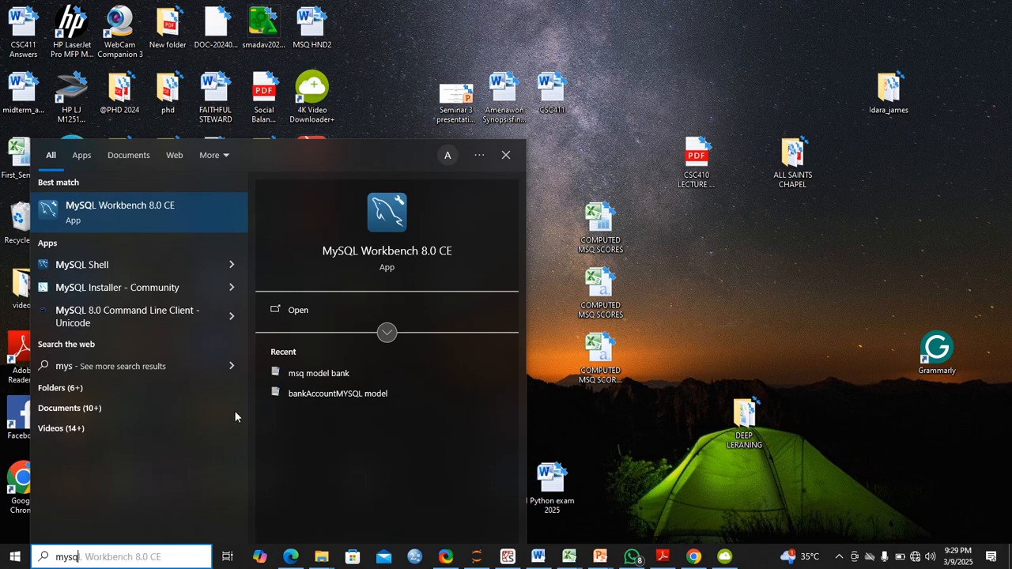
Launch MySQL Workbench, open the msq2025 connection, and tidy it by closing the empty query and collapsing the bankdb schema
left_click(378, 228)
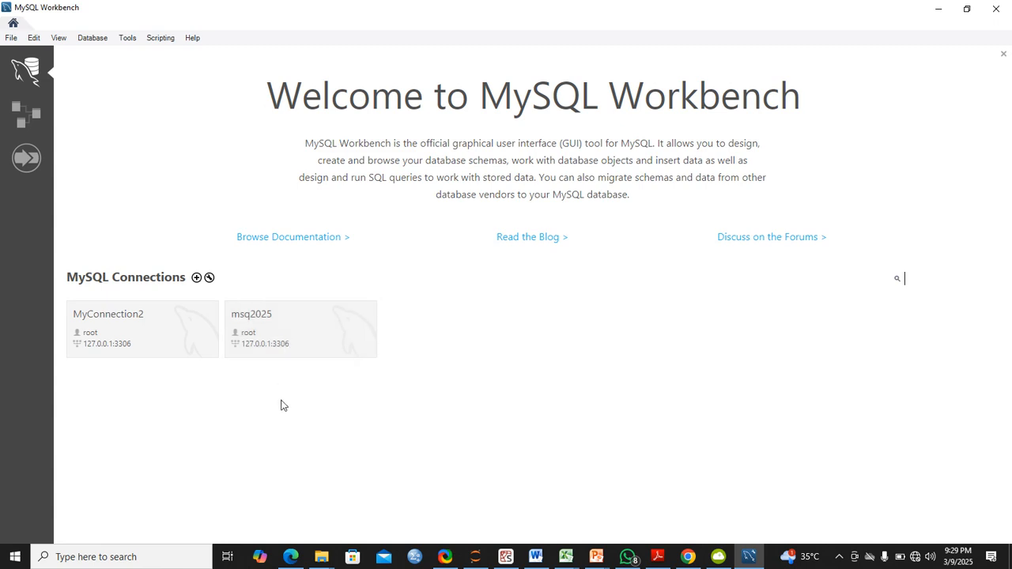
left_click(279, 333)
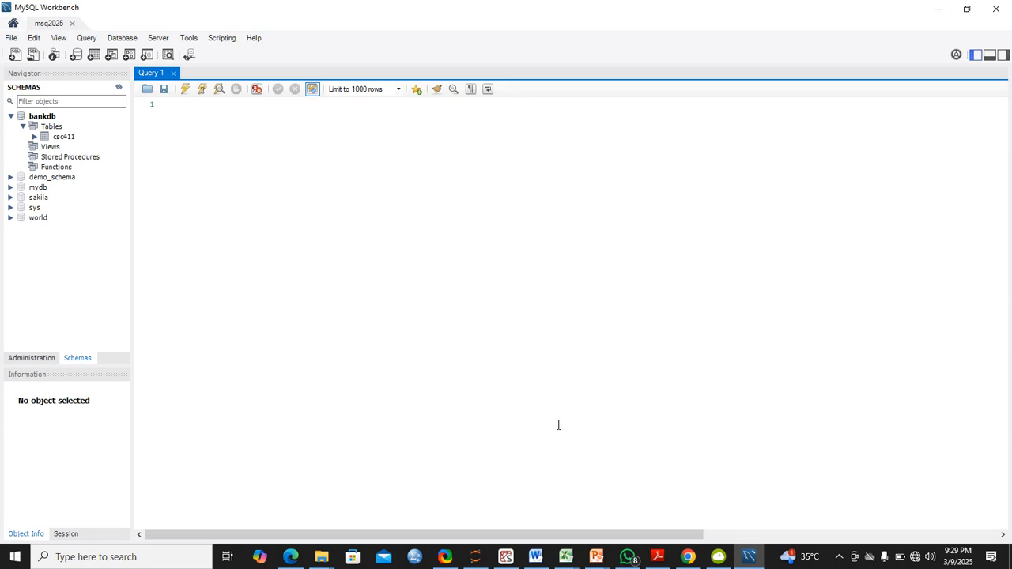
left_click(174, 72)
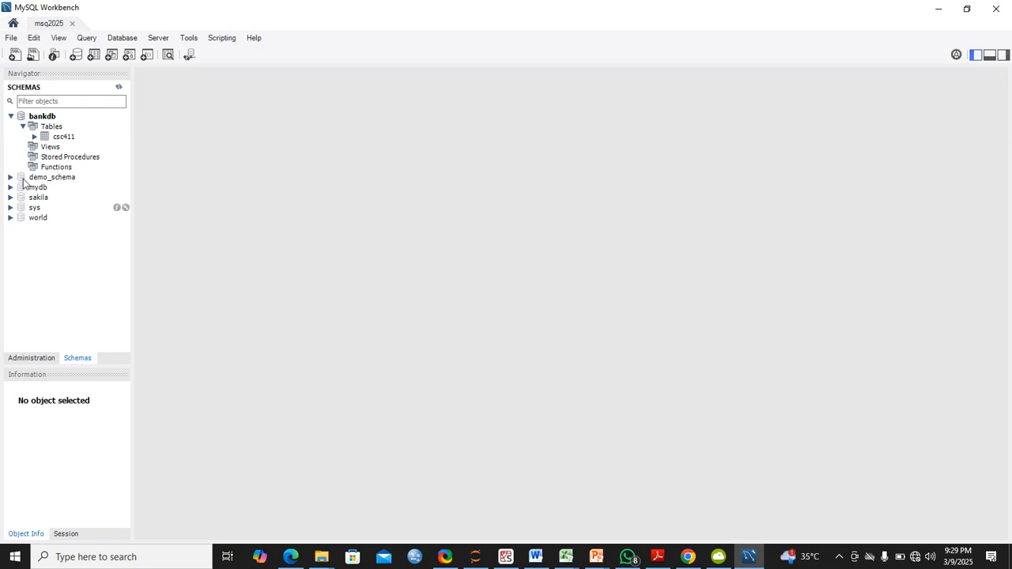
left_click(11, 116)
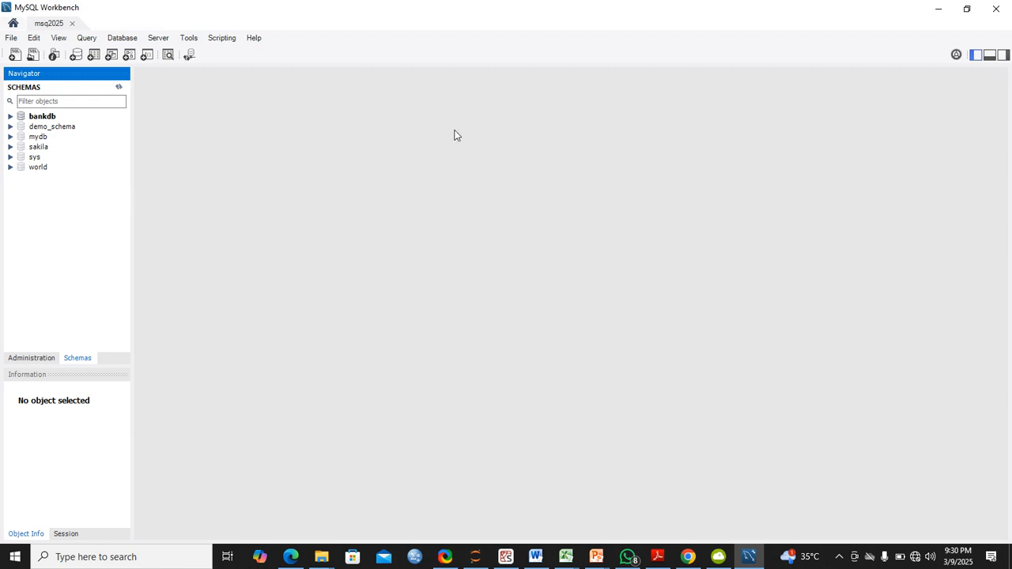
Switch from MySQL Workbench to the databse CSV in Excel and close it without reopening or saving changes
left_click(936, 14)
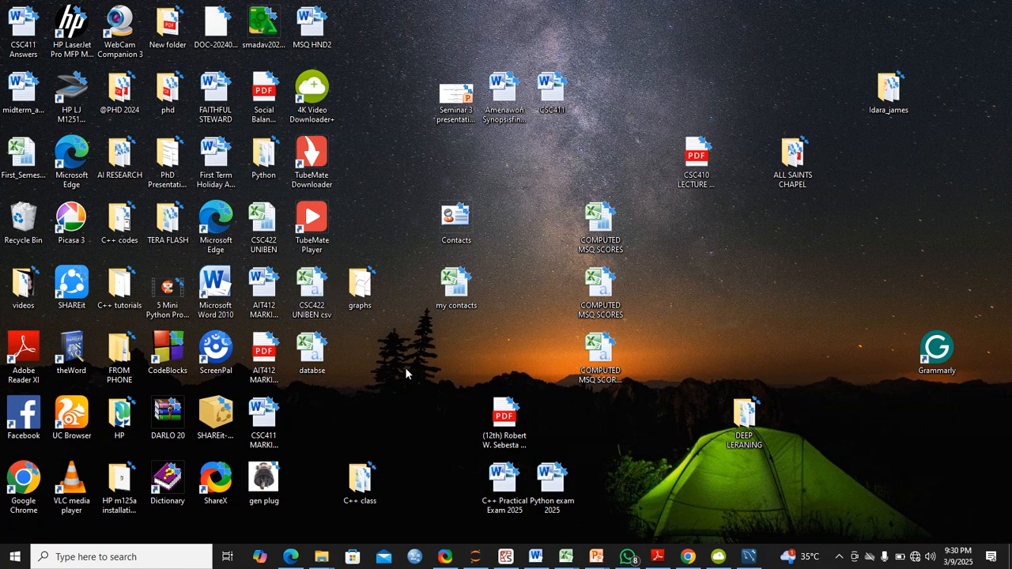
double_click(315, 362)
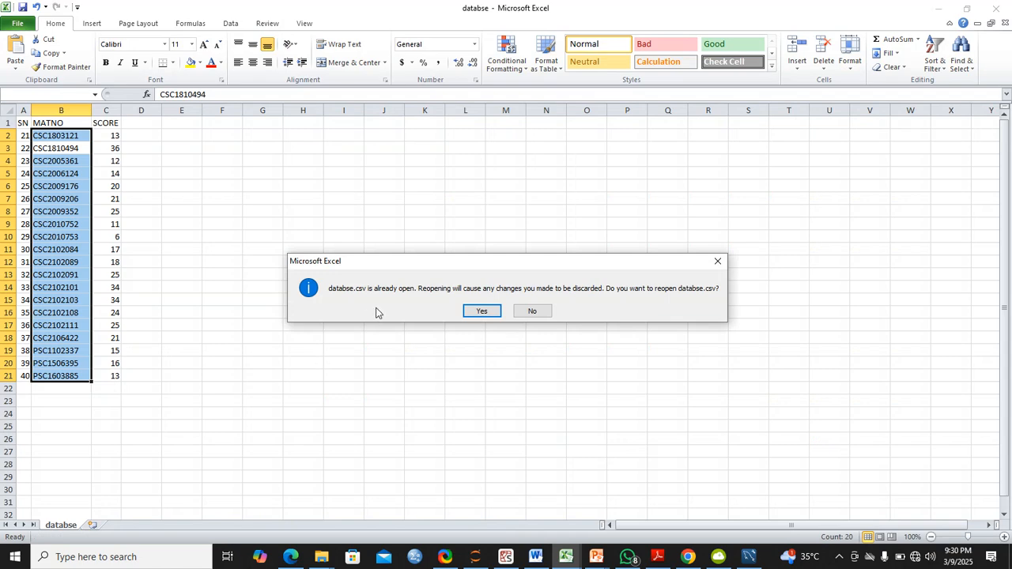
left_click(531, 312)
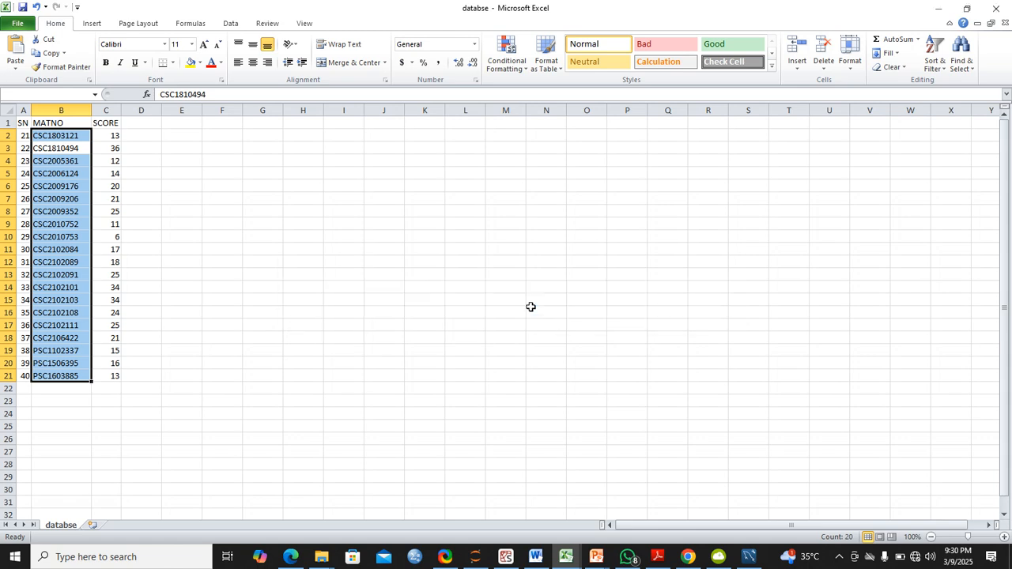
left_click(998, 10)
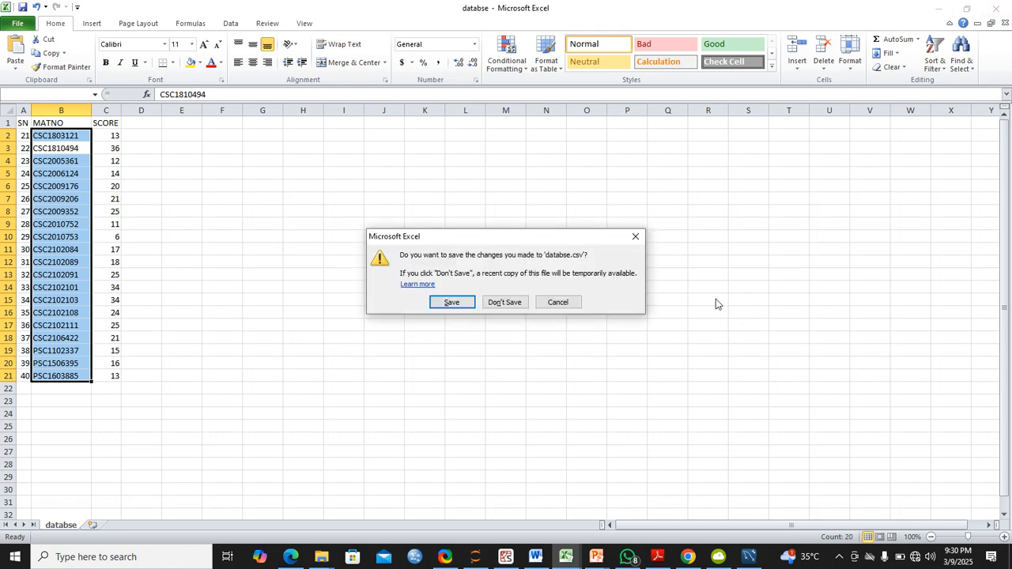
left_click(506, 302)
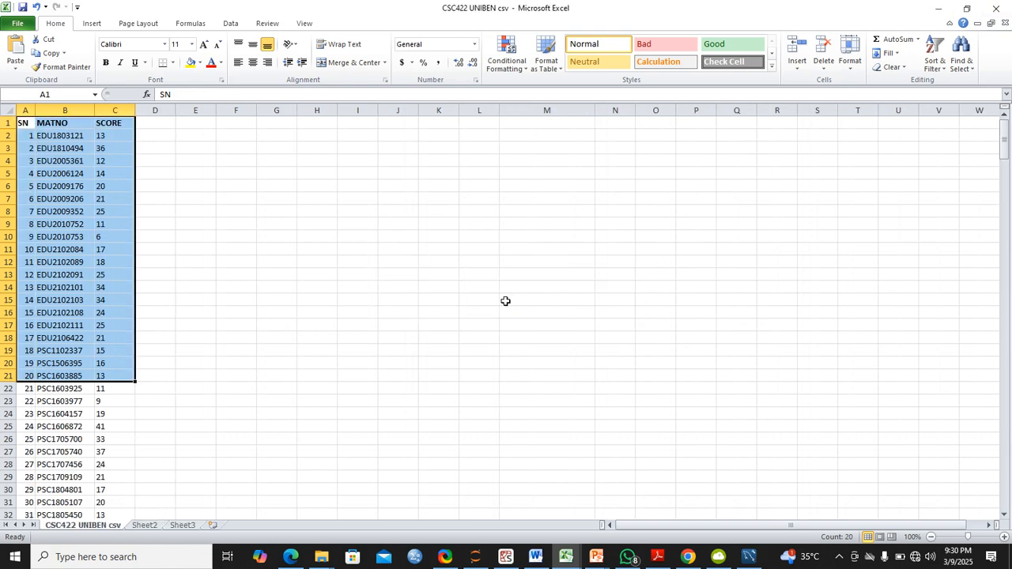
Close the CSC422 UNIBEN csv workbook without saving and minimize the COMPUTED MSQ SCORES workbook to return to the desktop
left_click(422, 371)
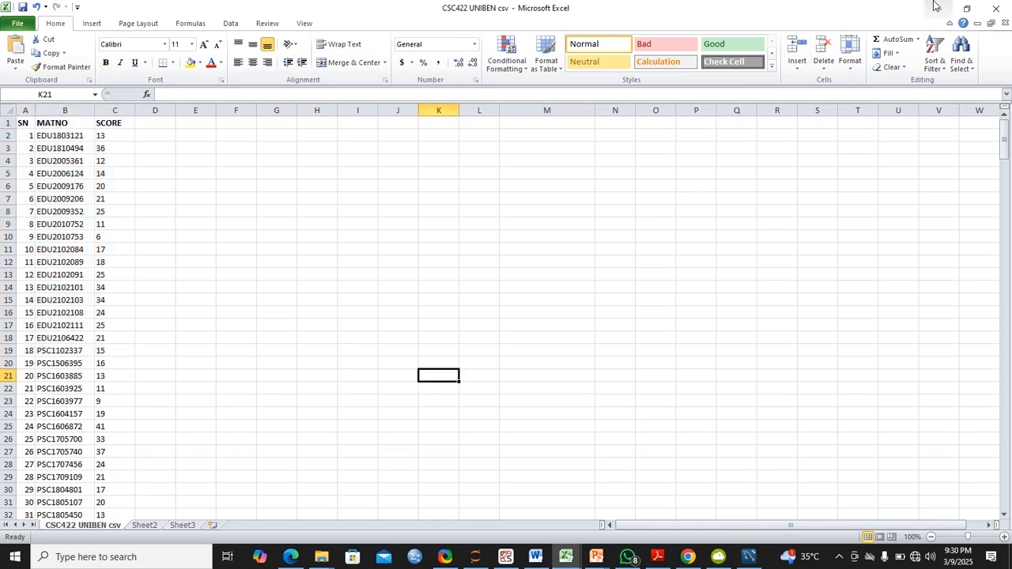
left_click(998, 7)
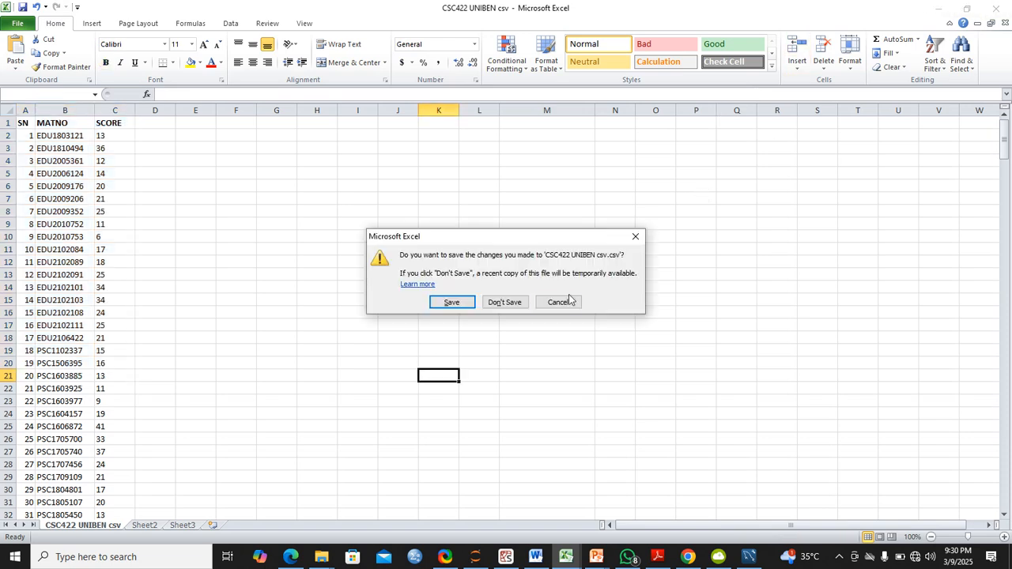
left_click(507, 303)
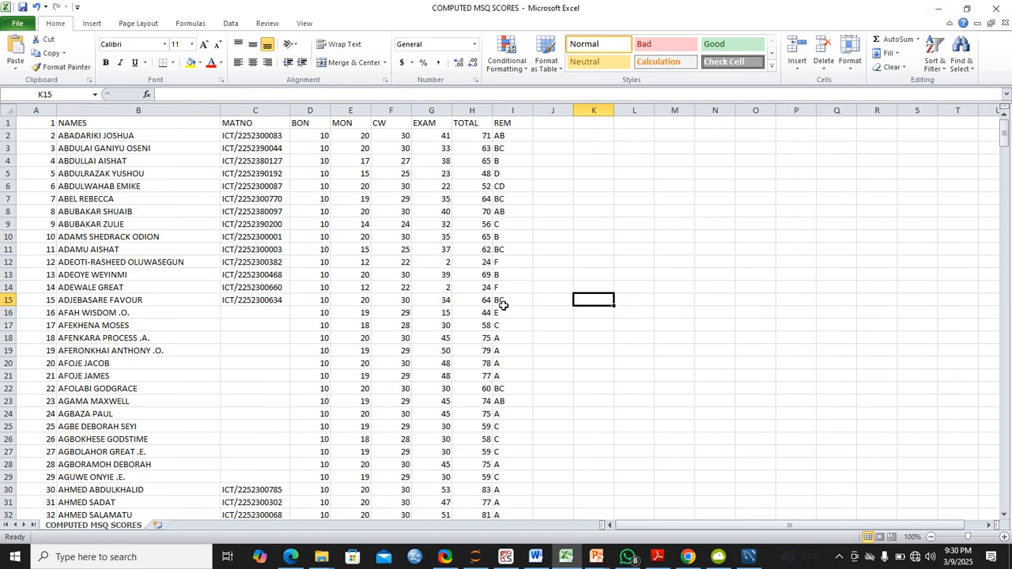
left_click(929, 10)
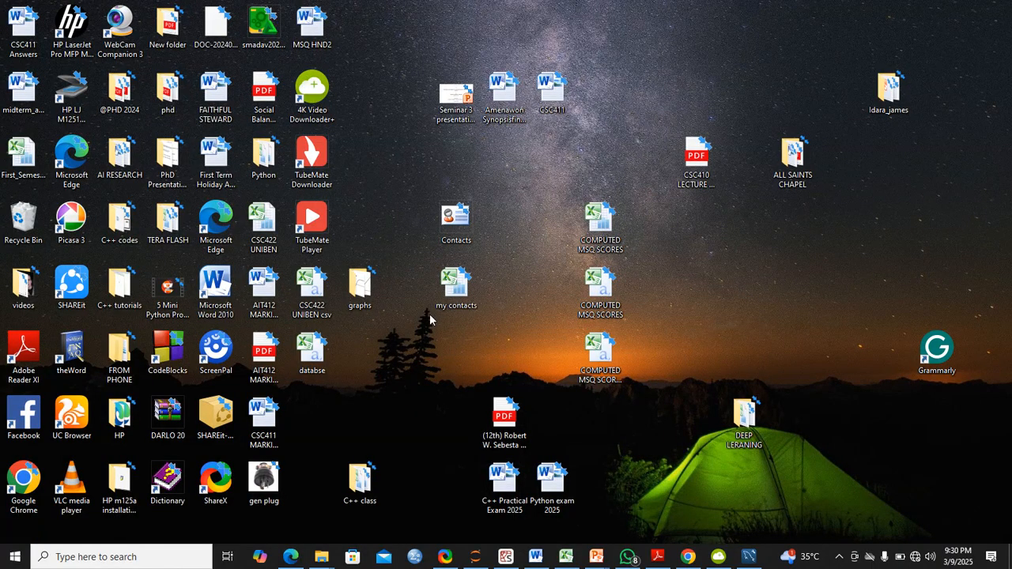
Open the CSC422 UNIBEN workbook from the desktop and copy its range A1:C41 into a new blank workbook at A1
double_click(263, 229)
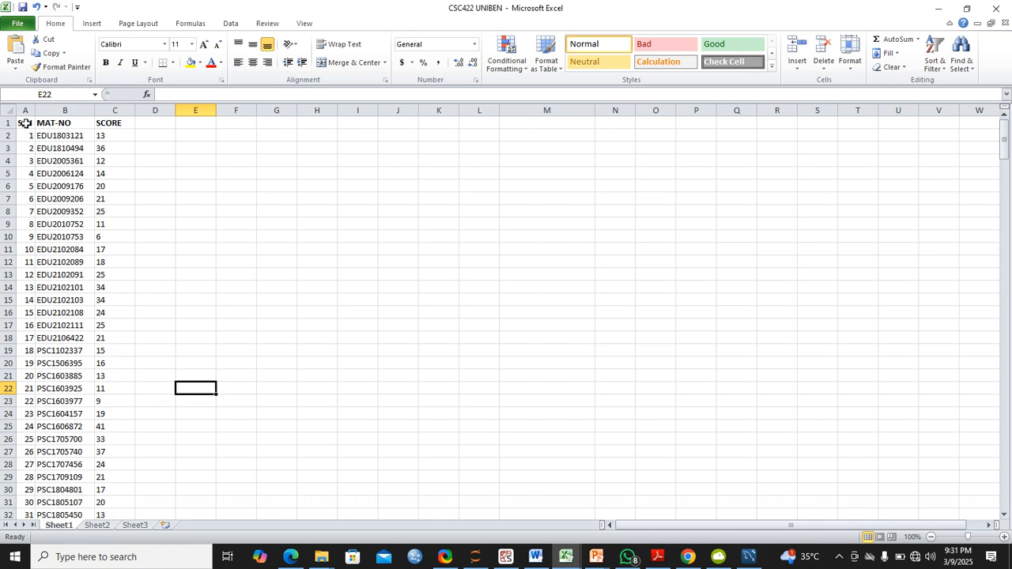
left_click_drag(26, 124, 121, 389)
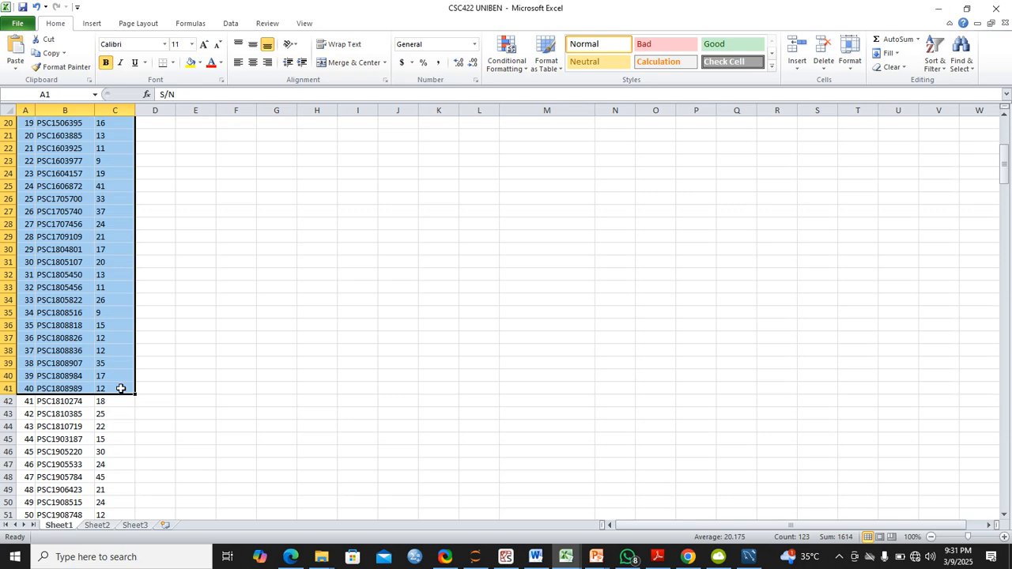
key("ctrl+c")
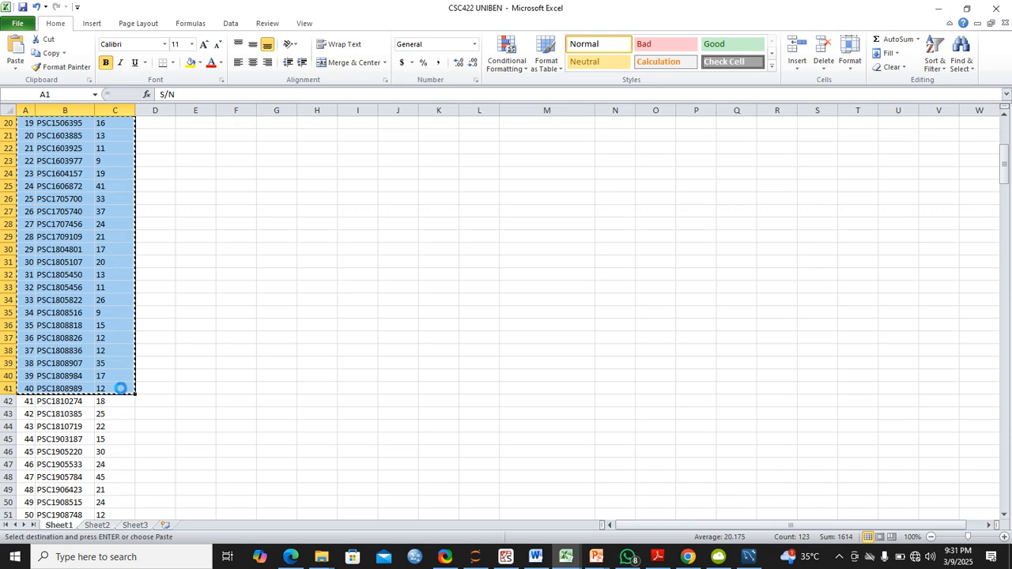
key("ctrl+n")
key("ctrl+v")
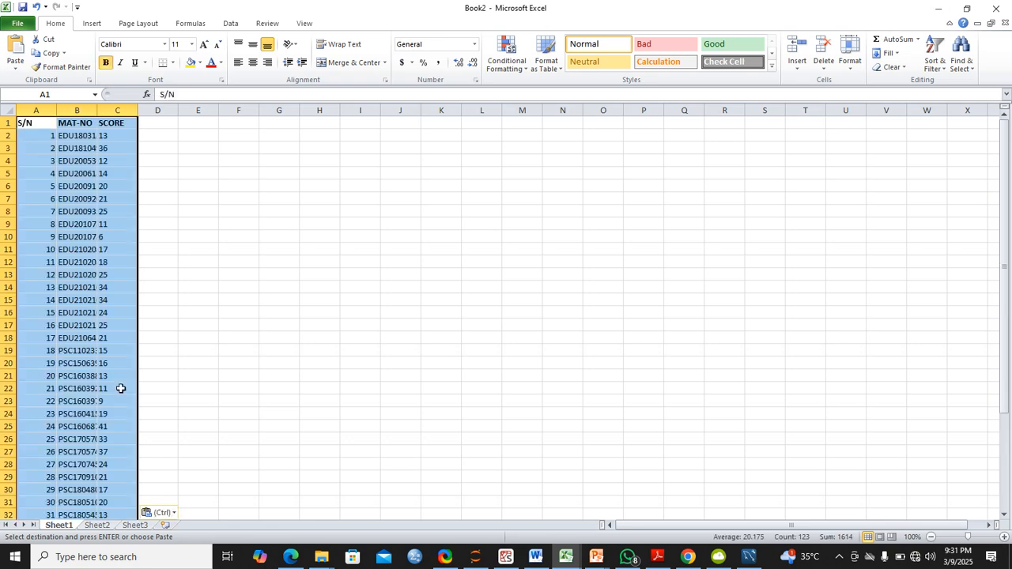
left_click(297, 267)
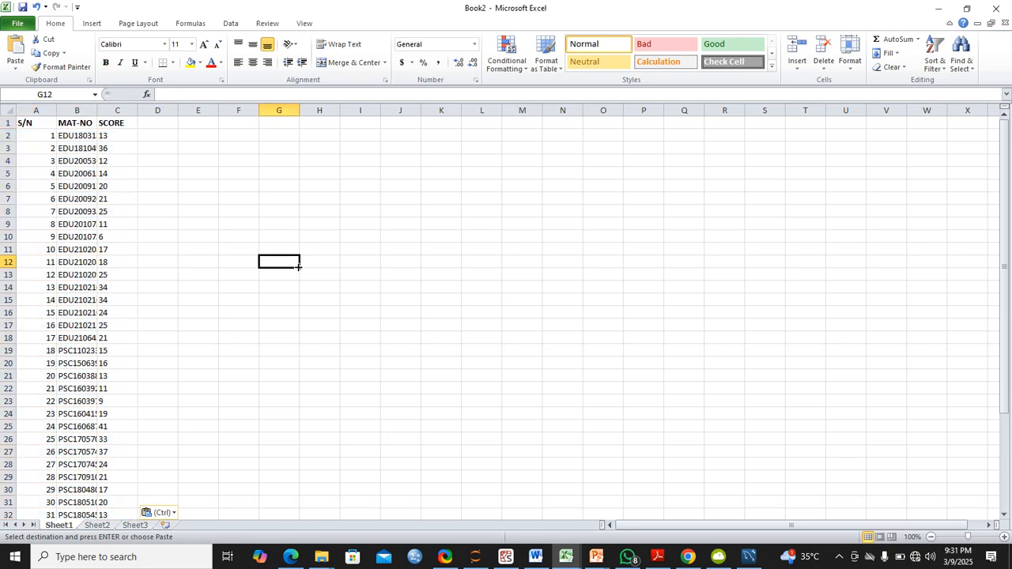
Change the header in A1 to SN and the header in B1 to MAT_NO
left_click(48, 125)
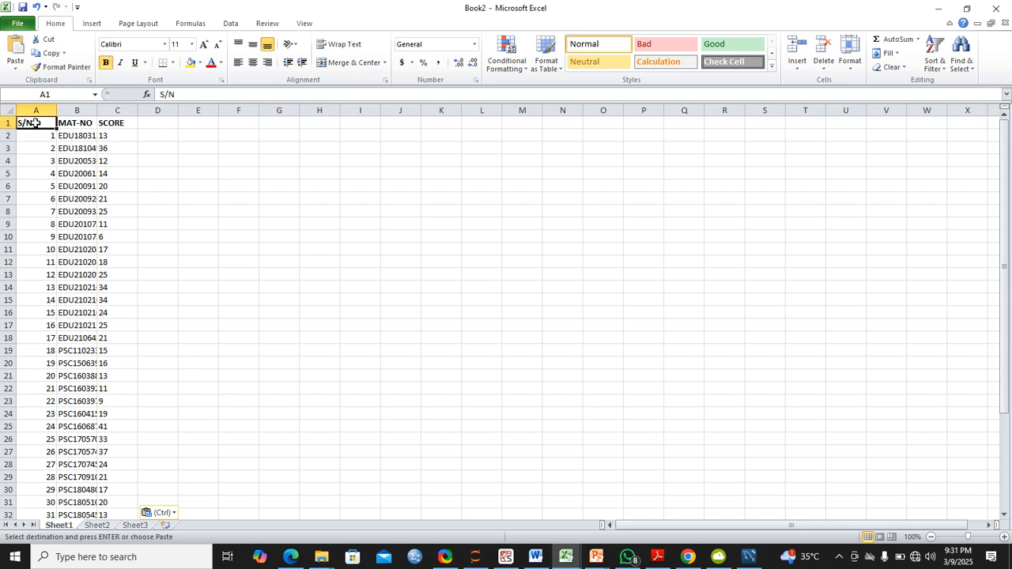
double_click(26, 123)
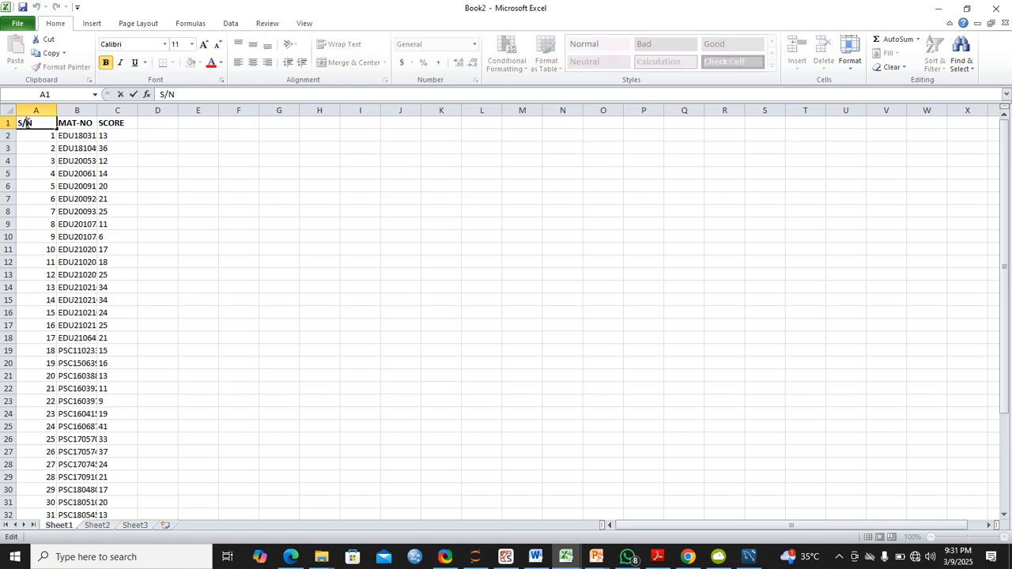
key("BackSpace")
double_click(81, 124)
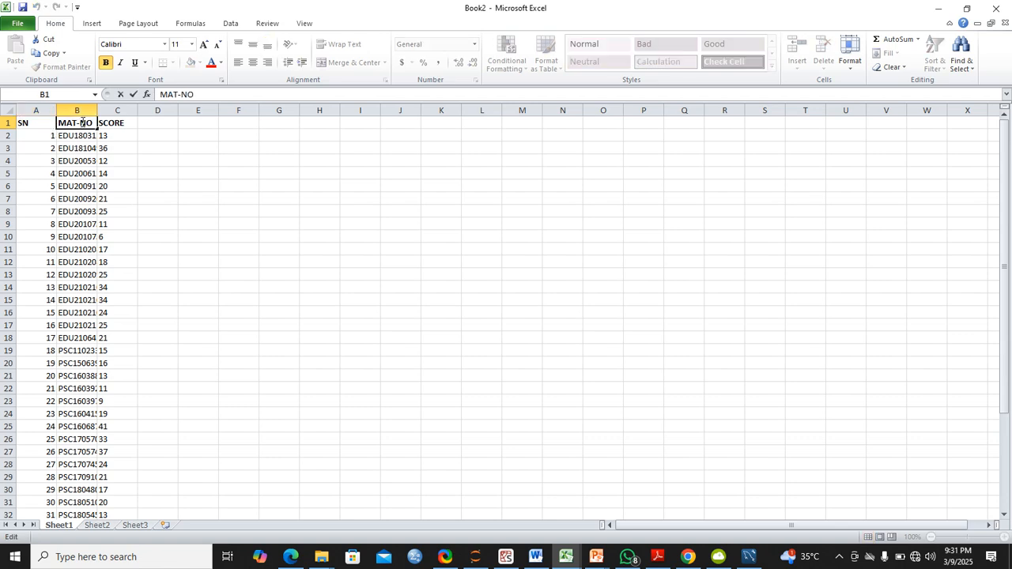
key("BackSpace")
type("_")
left_click(140, 162)
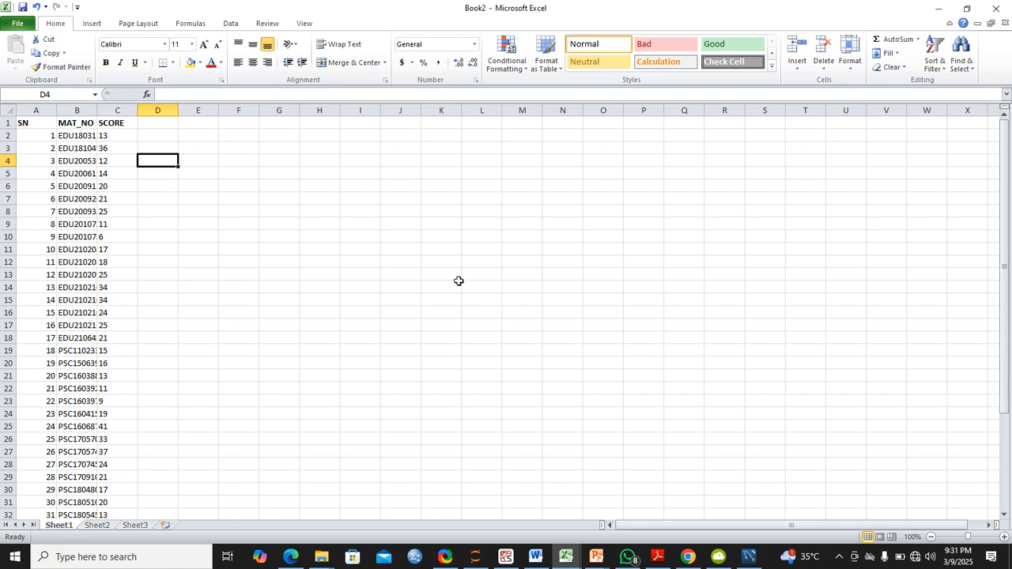
Save the new workbook to the Desktop as msqDataset in Excel Workbook format
left_click_drag(1004, 192, 959, 46)
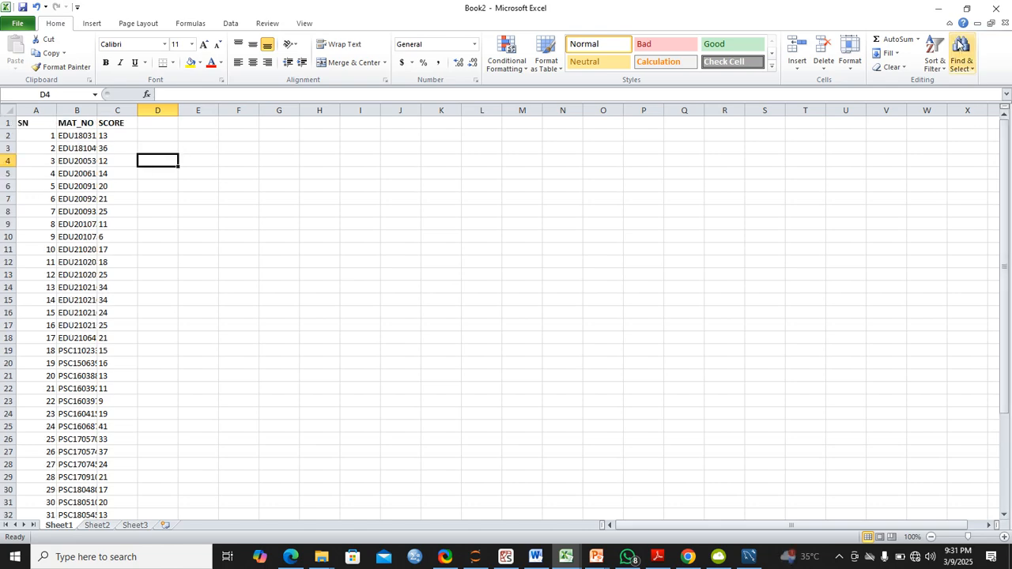
left_click(24, 26)
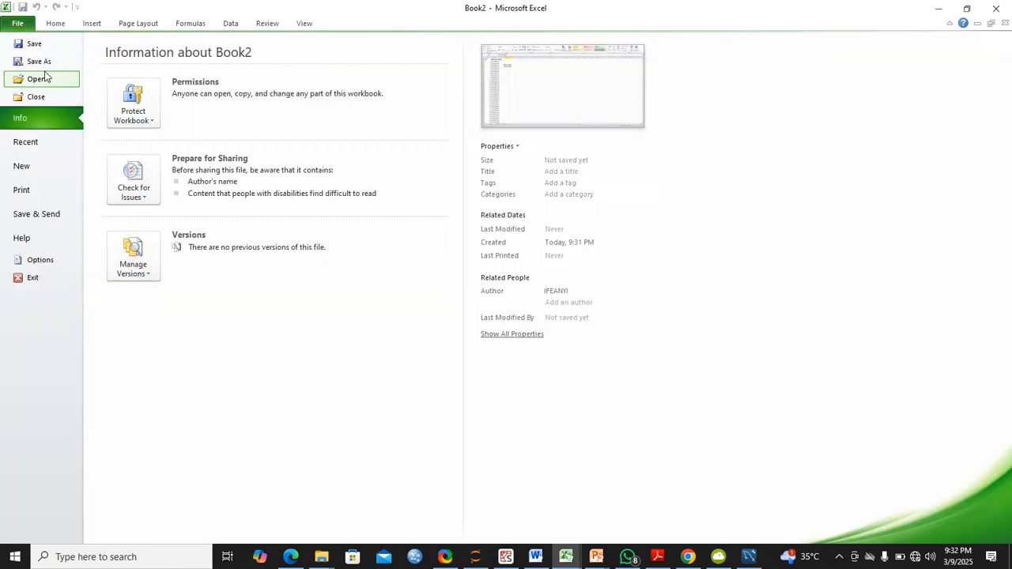
key("Escape")
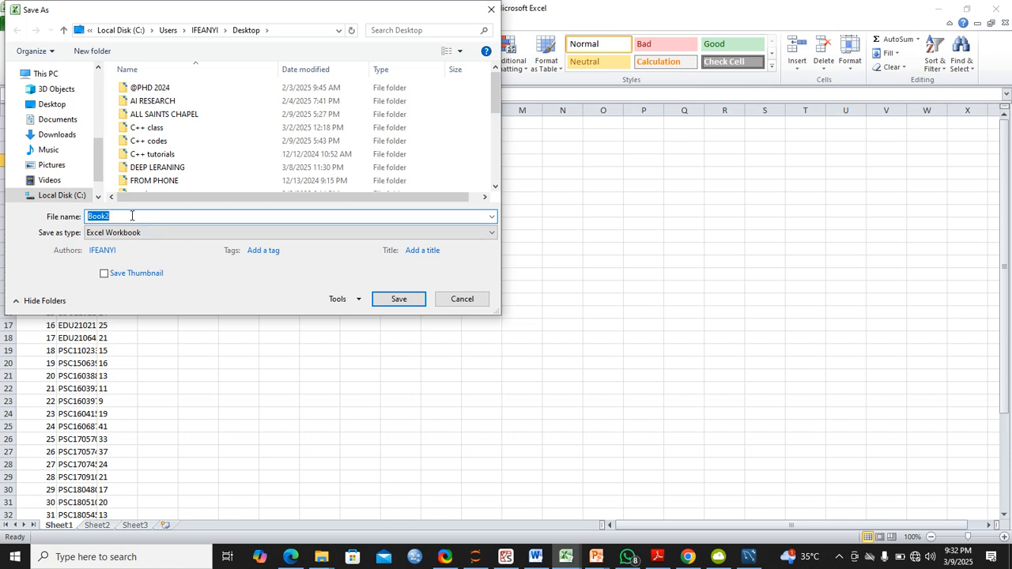
type("msq")
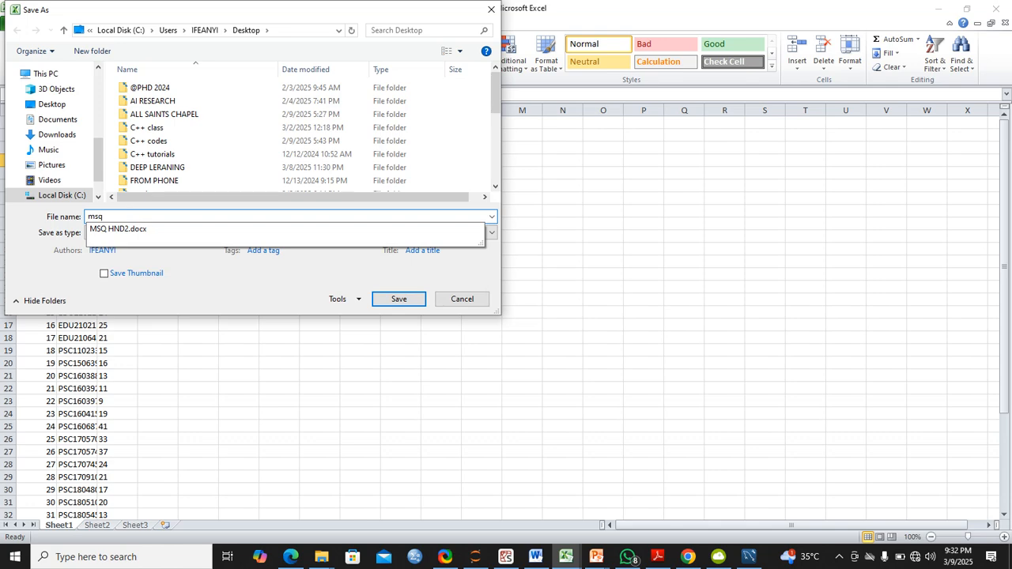
type("Dt")
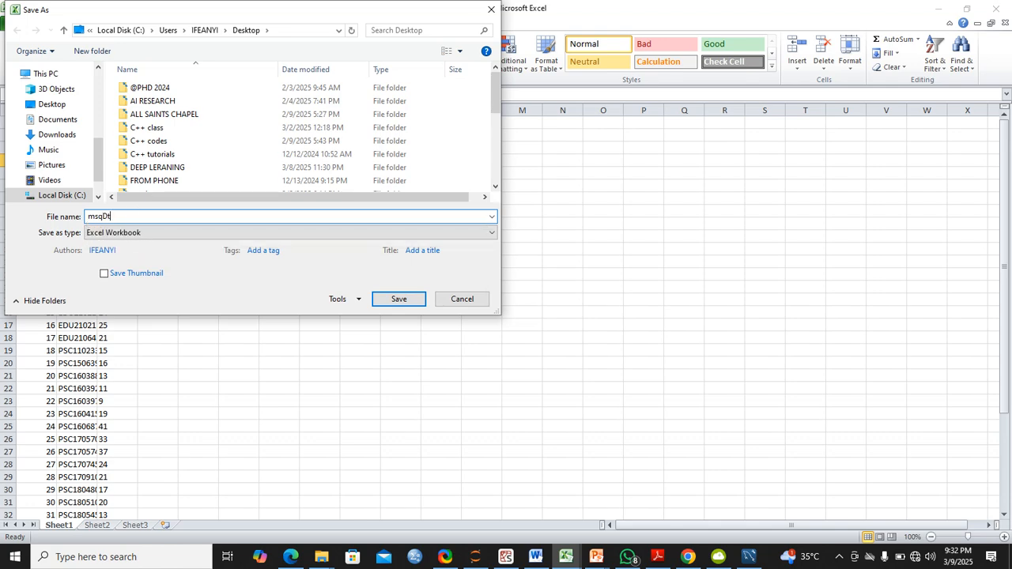
type("aset")
key("Left")
key("Left")
left_click(111, 216)
type("a")
left_click(399, 299)
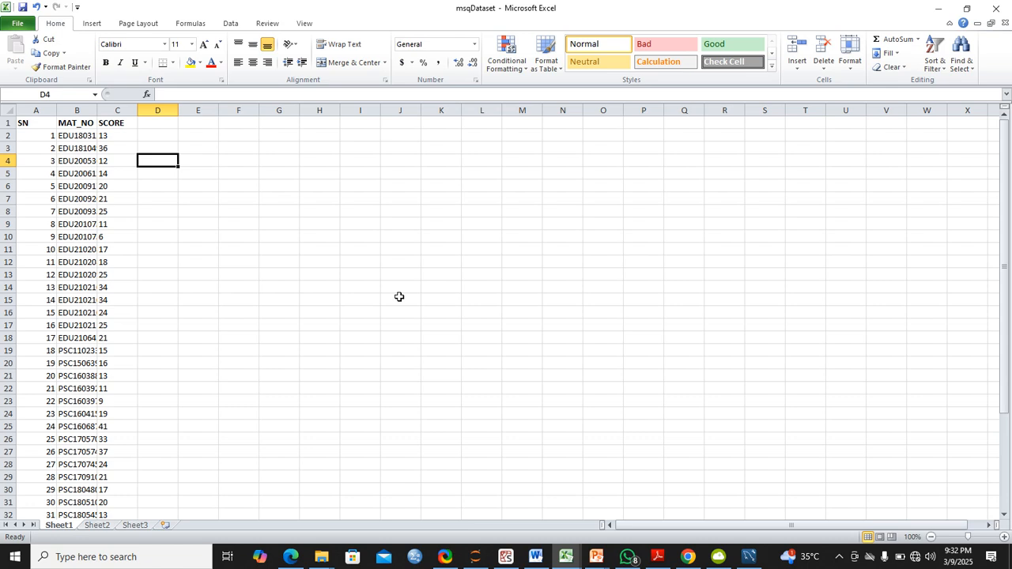
Save a copy of msqDataset to the Desktop as CSV (Comma delimited), keeping only the active sheet and the CSV format
left_click(19, 23)
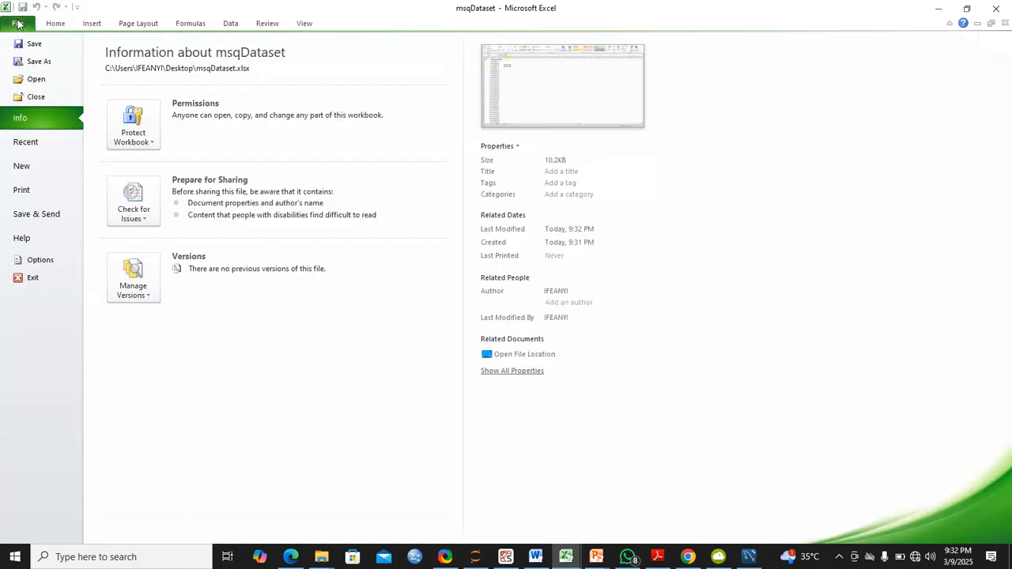
left_click(39, 61)
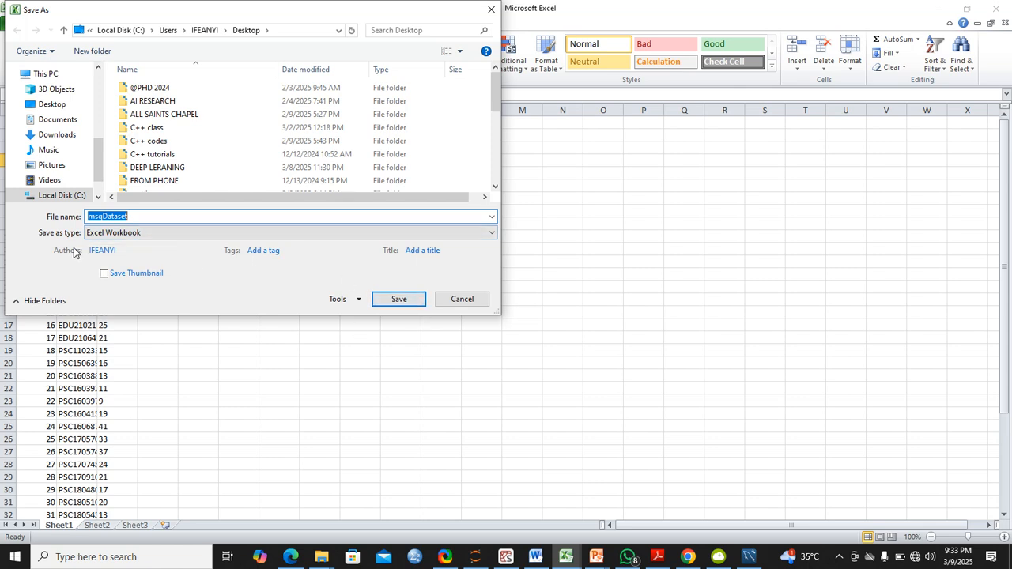
left_click(489, 235)
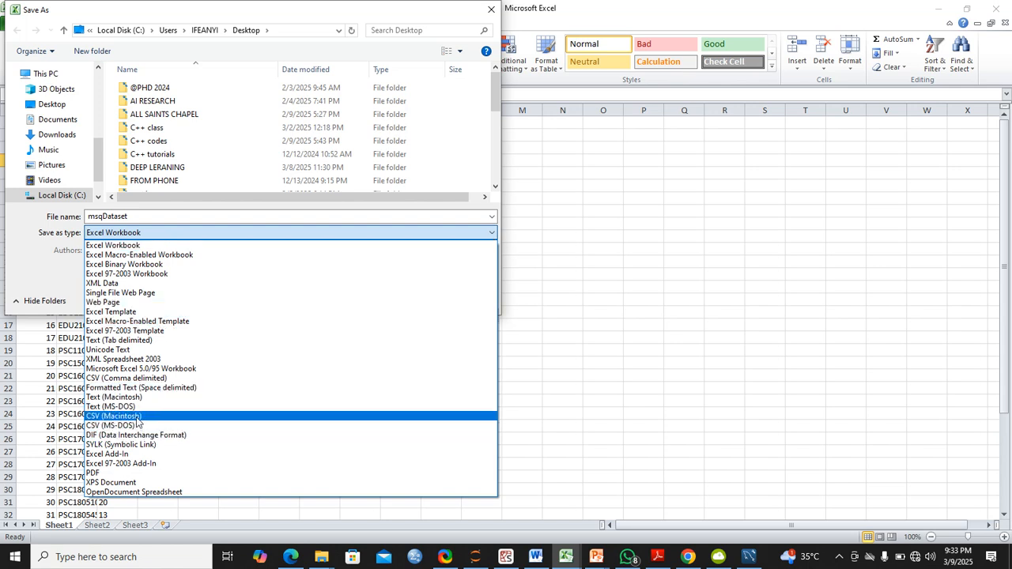
left_click(144, 381)
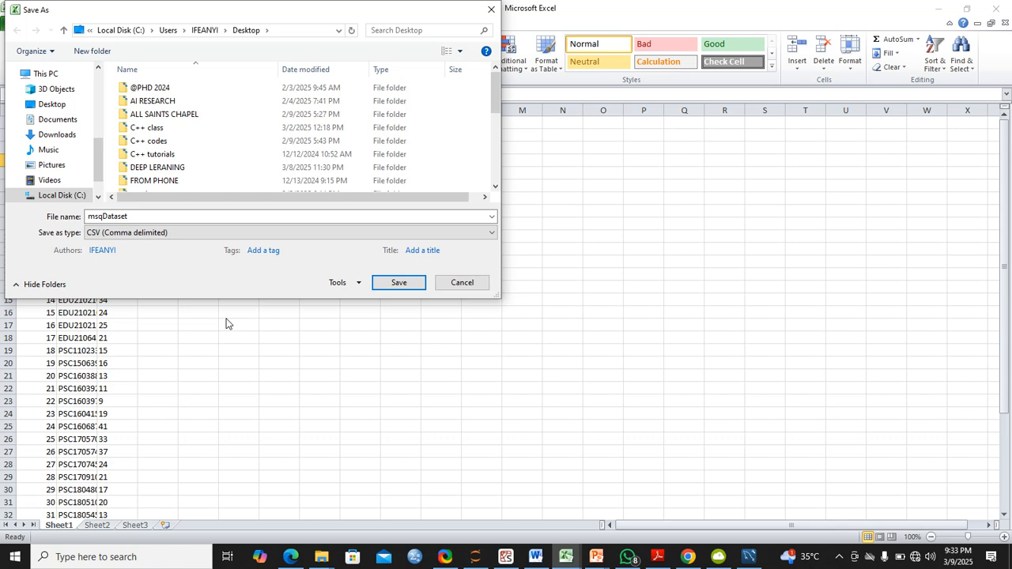
left_click(399, 283)
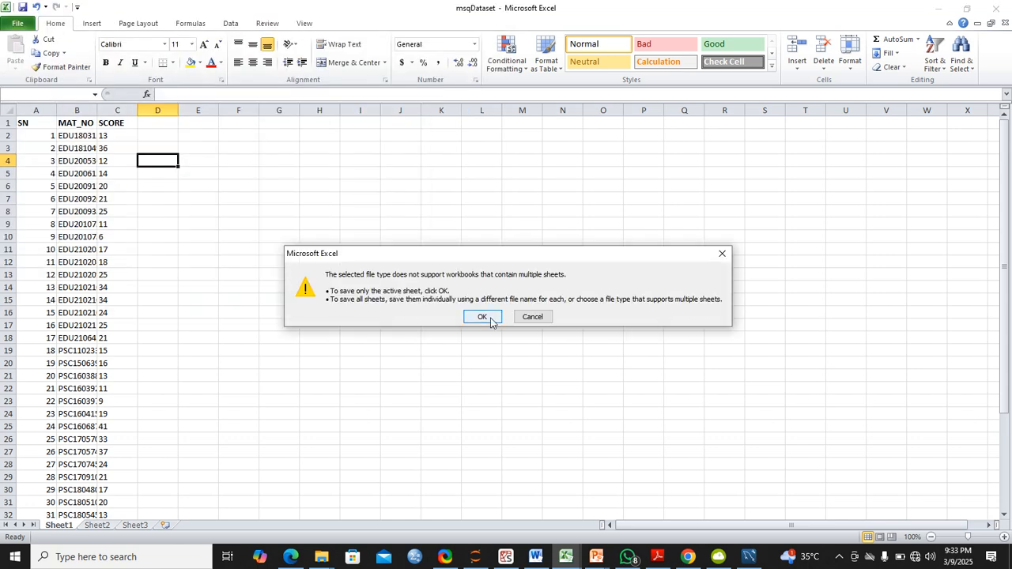
left_click(489, 320)
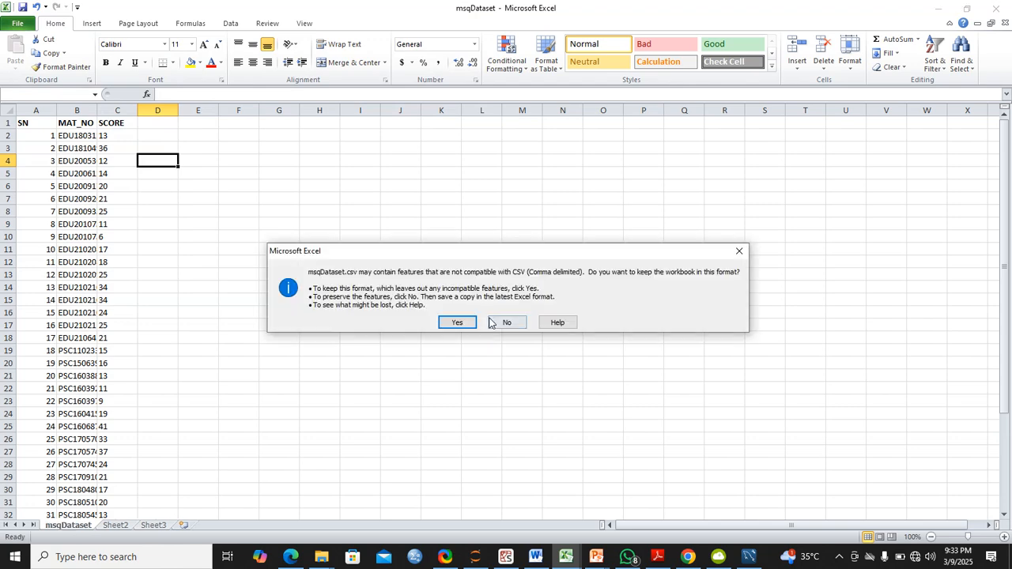
left_click(461, 324)
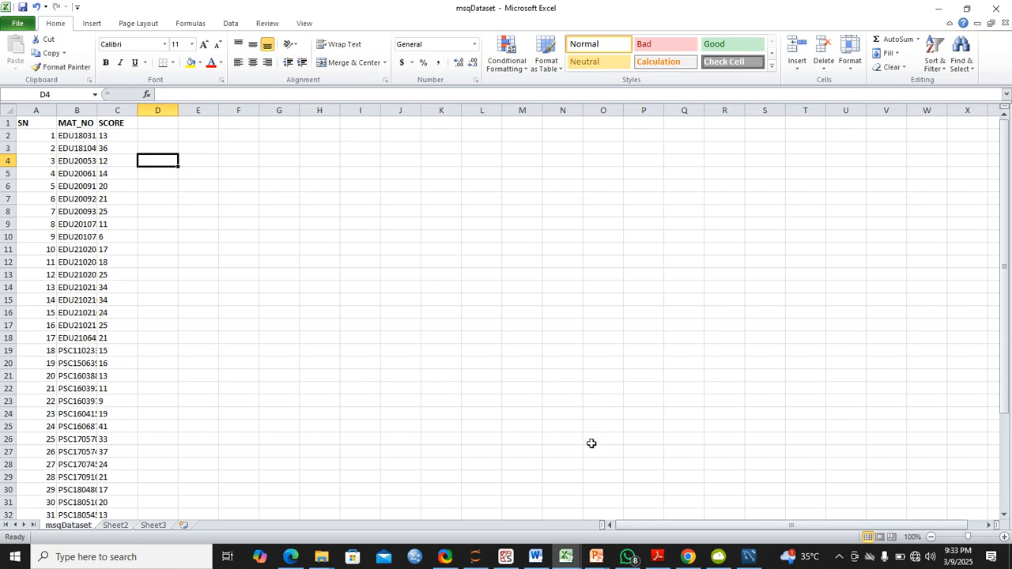
In the CSC422 UNIBEN workbook, delete cells A2:C41 and shift the remaining cells up
mouse_move(563, 558)
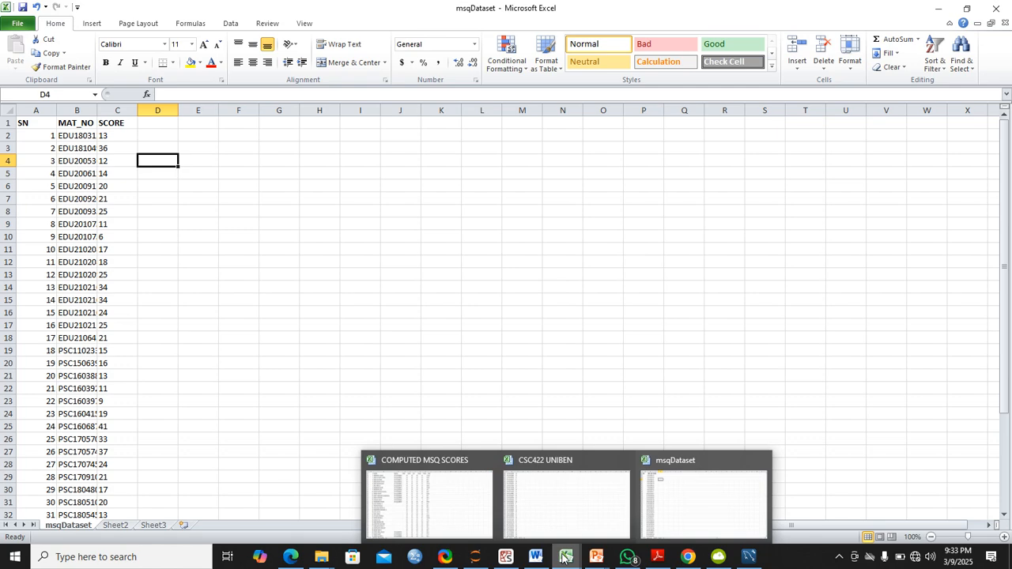
left_click(538, 494)
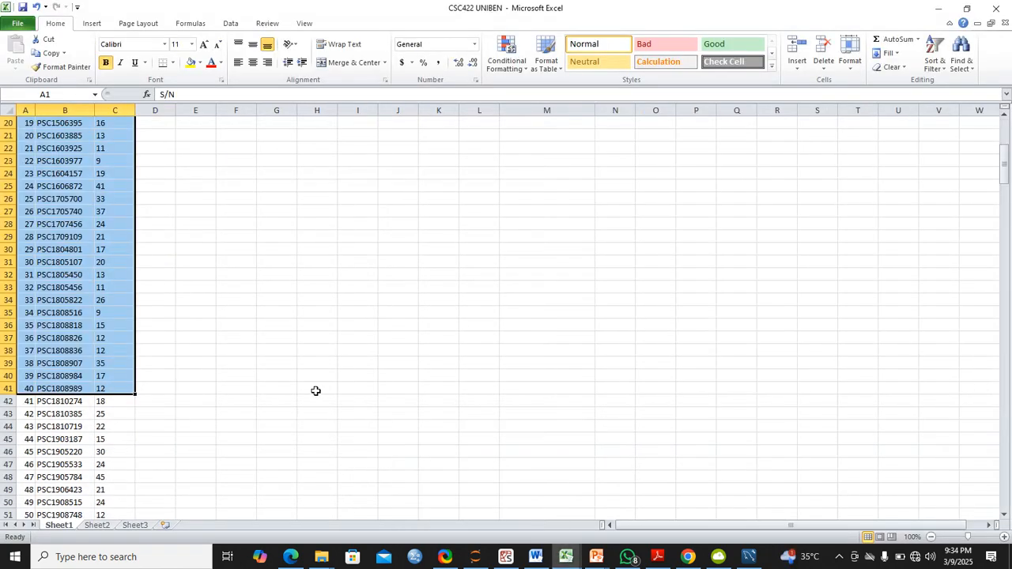
left_click(26, 403)
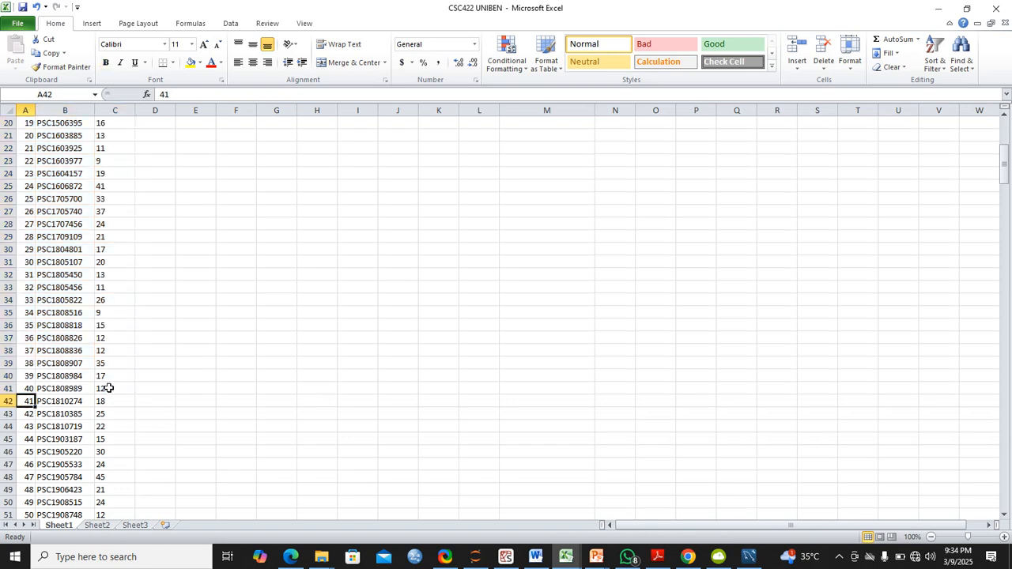
left_click(26, 390)
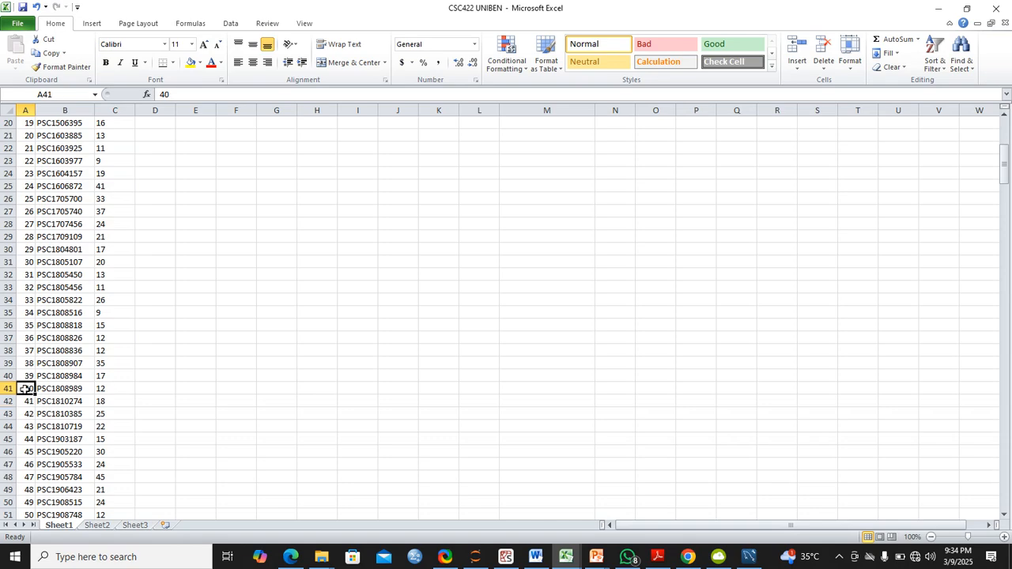
key("shift+Right")
key("shift+Right")
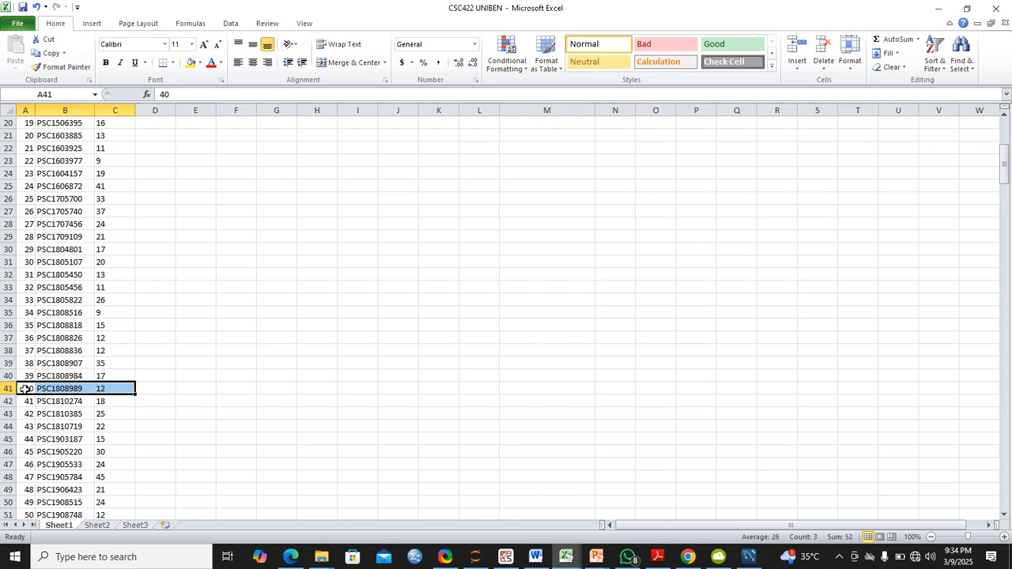
key("shift+Up")
key("shift+Up")
key("shift+Up")
key("shift+Up")
key("shift+Up")
key("shift+Up")
key("shift+Up")
key("shift+Up")
key("shift+Up")
key("shift+Up")
key("shift+Up")
key("shift+Up")
key("shift+Up")
key("shift+Up")
key("shift+Up")
key("shift+Up")
key("shift+Up")
key("shift+Up")
key("shift+Up")
key("shift+Up")
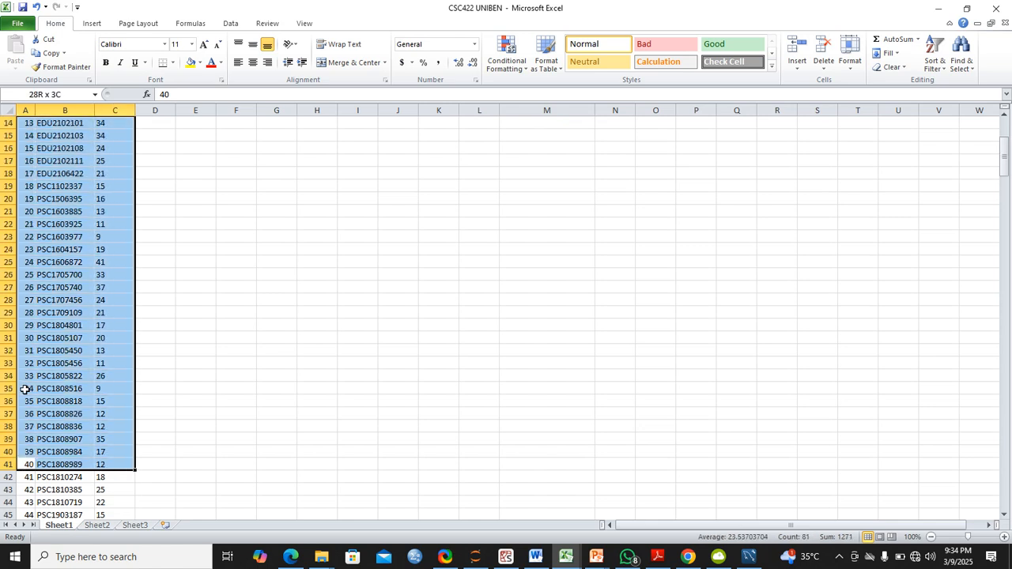
key("shift+Up")
key("shift+Up")
key("shift+Up")
key("shift+Up")
key("shift+Up")
key("shift+Up")
key("shift+Up")
key("shift+Up")
key("shift+Up")
key("shift+Up")
key("shift+Up")
key("shift+Up")
key("shift+Up")
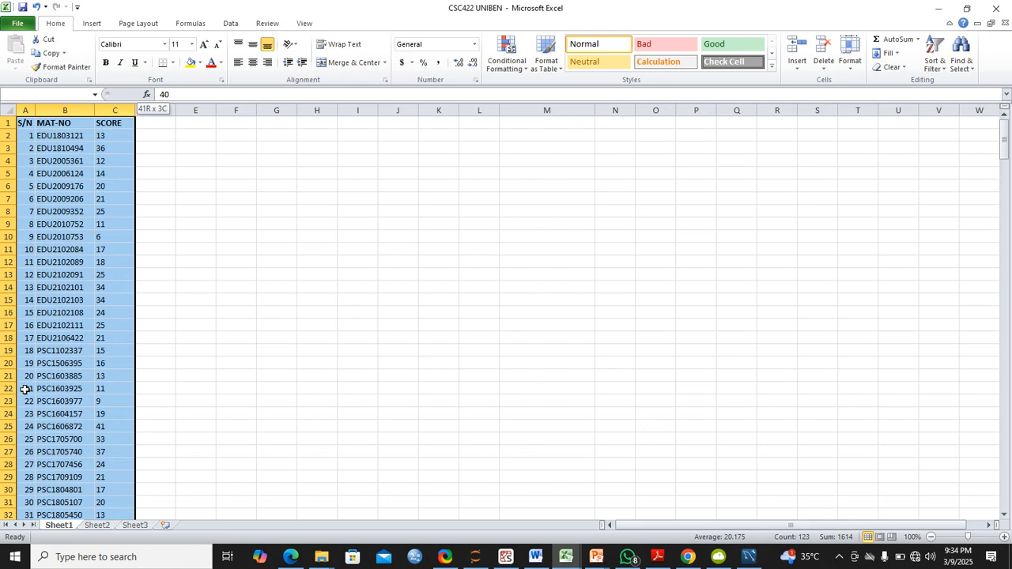
key("shift+Down")
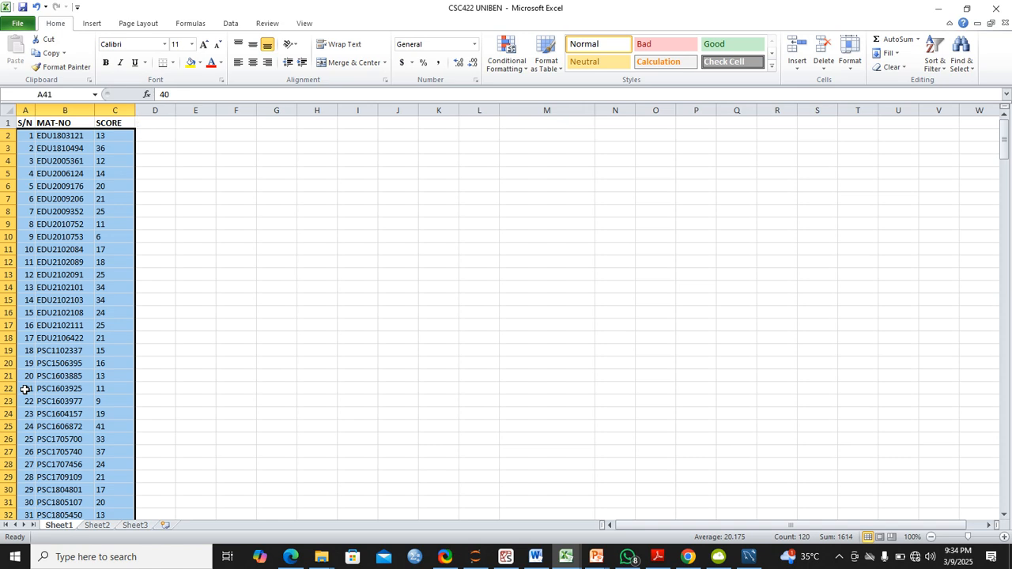
right_click(65, 288)
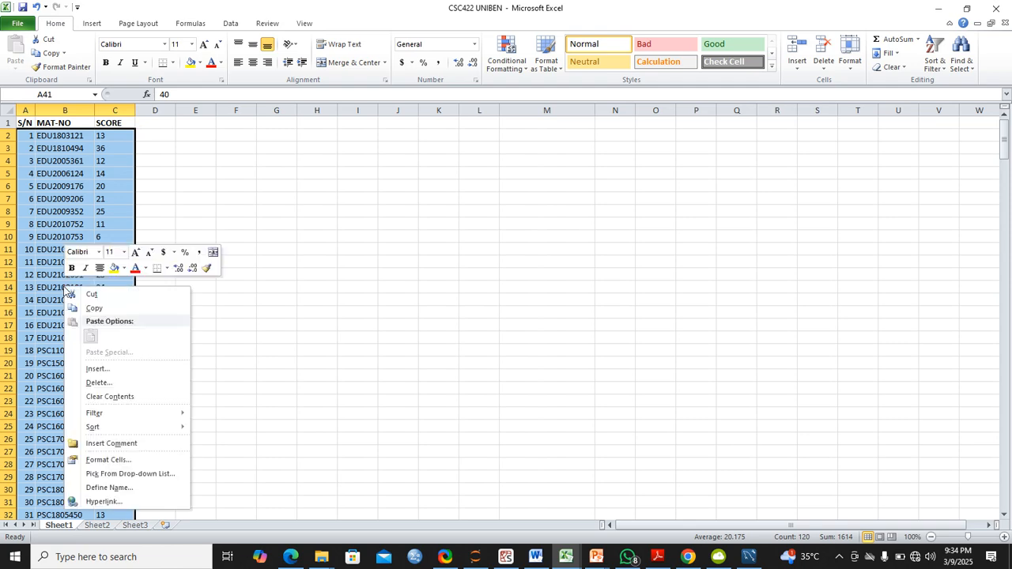
left_click(104, 385)
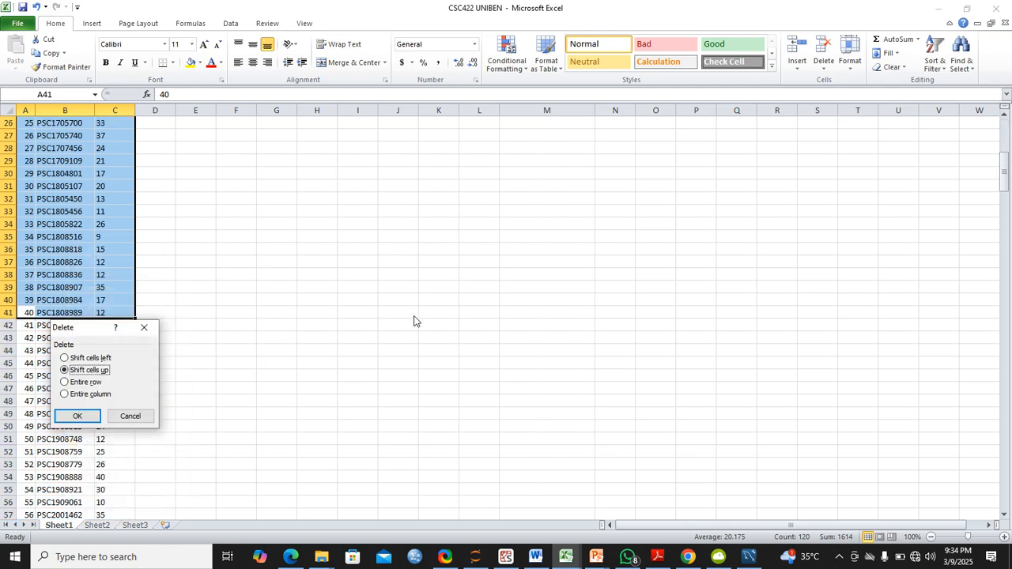
left_click(72, 416)
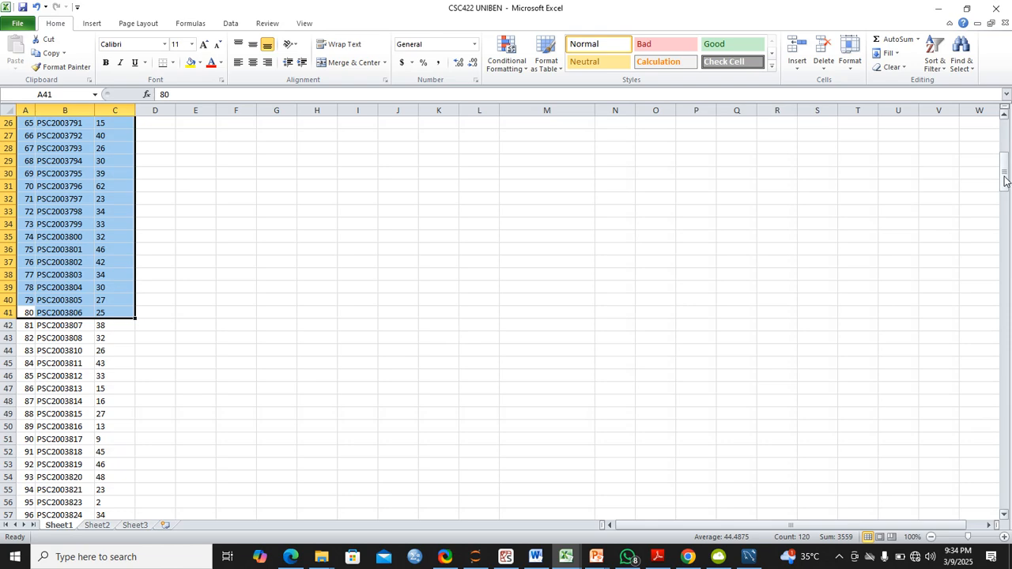
Save the sheet to the Desktop as msqdatset2 in CSV (Comma delimited), keeping only the active sheet and the CSV format
left_click_drag(1004, 180, 1004, 118)
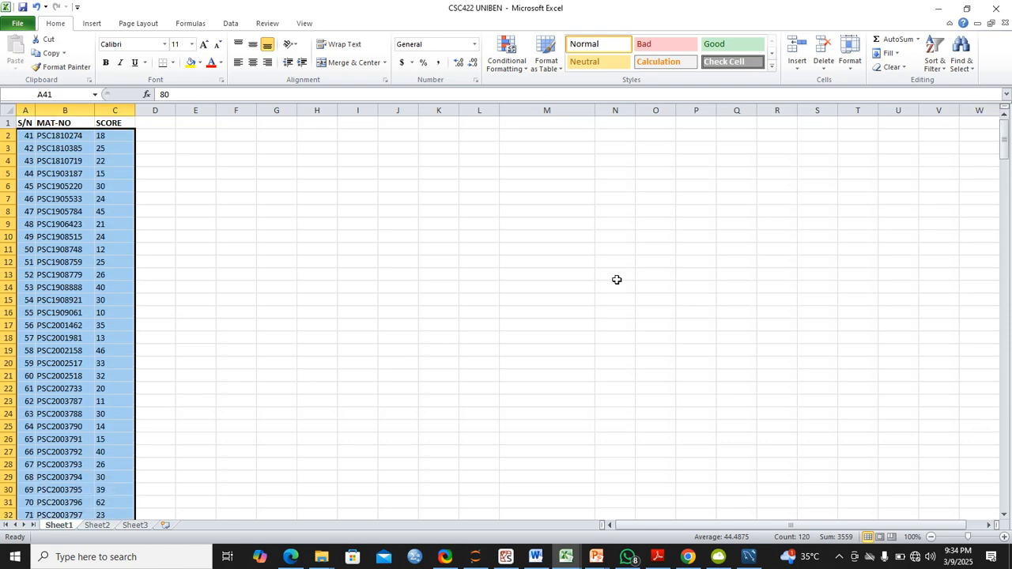
left_click(19, 26)
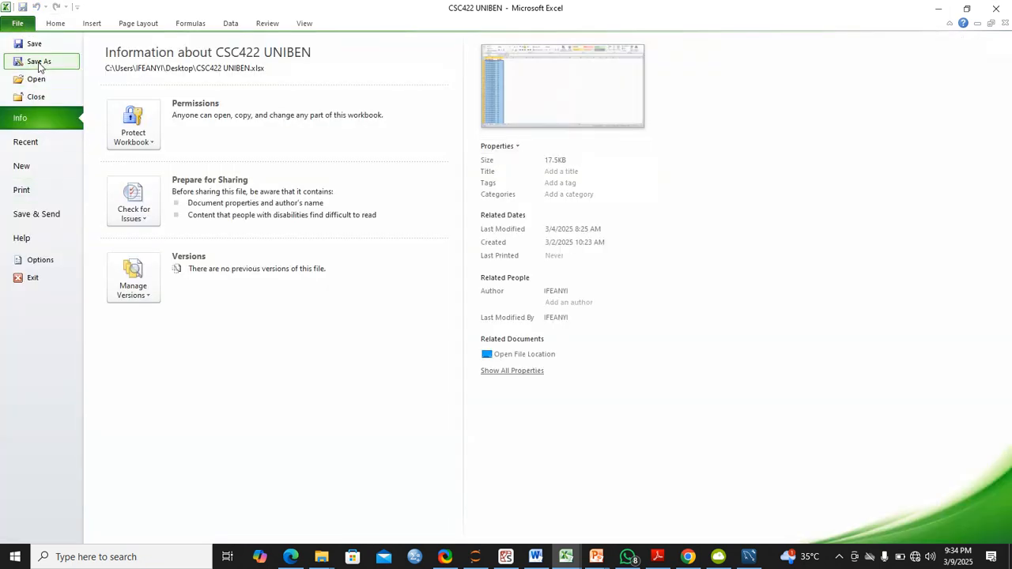
left_click(38, 64)
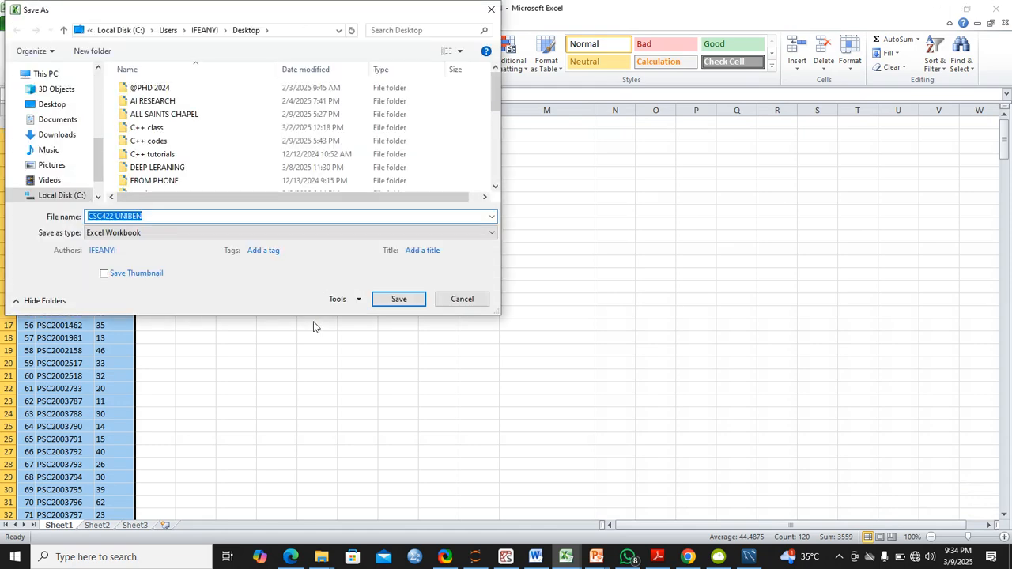
left_click(493, 234)
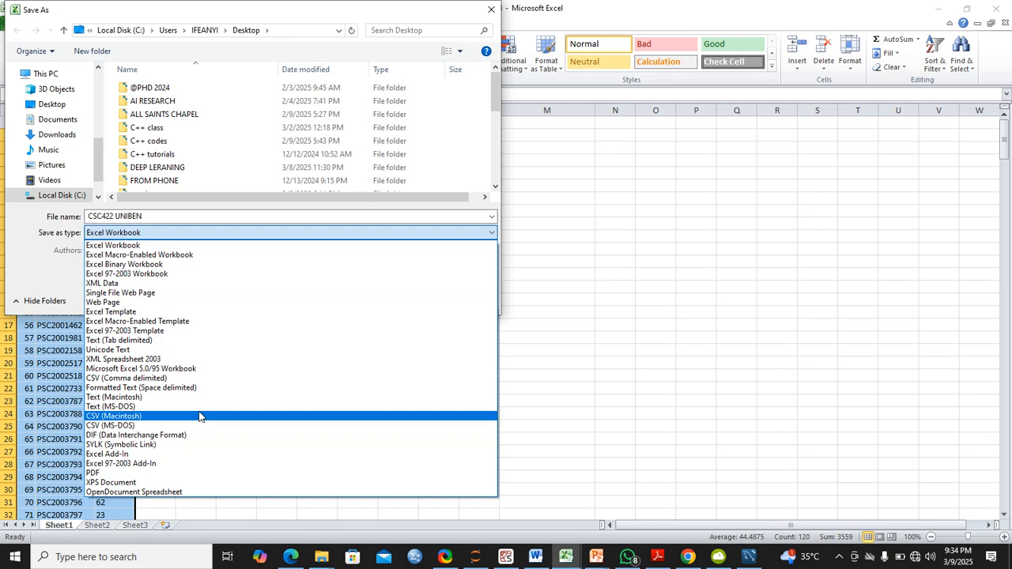
left_click(187, 380)
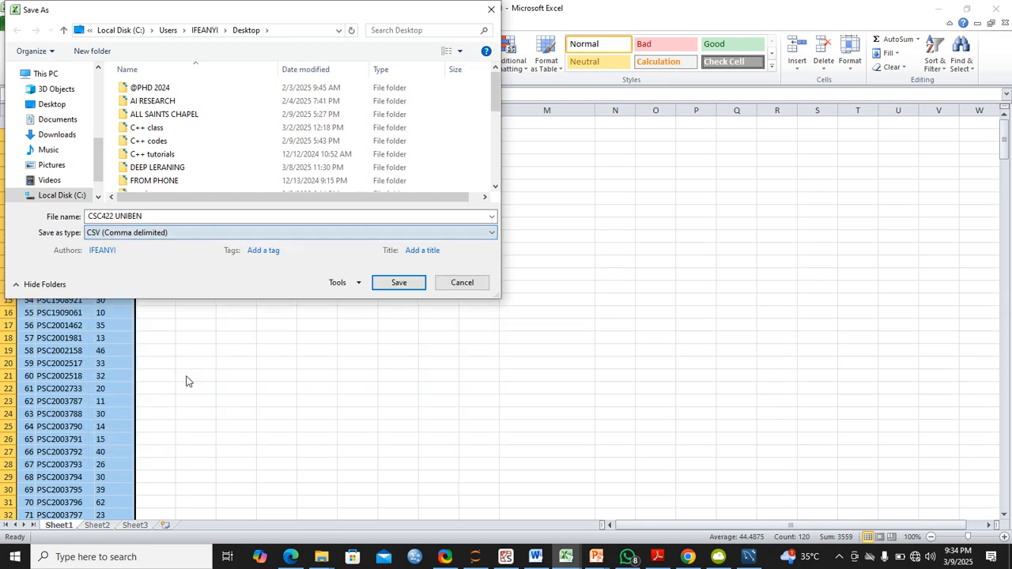
left_click(175, 216)
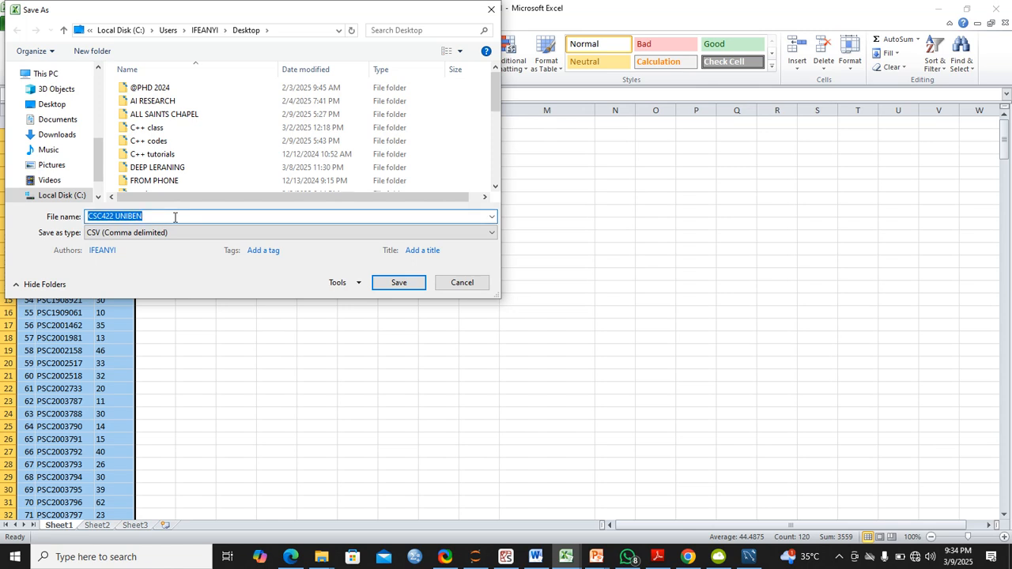
type("ms")
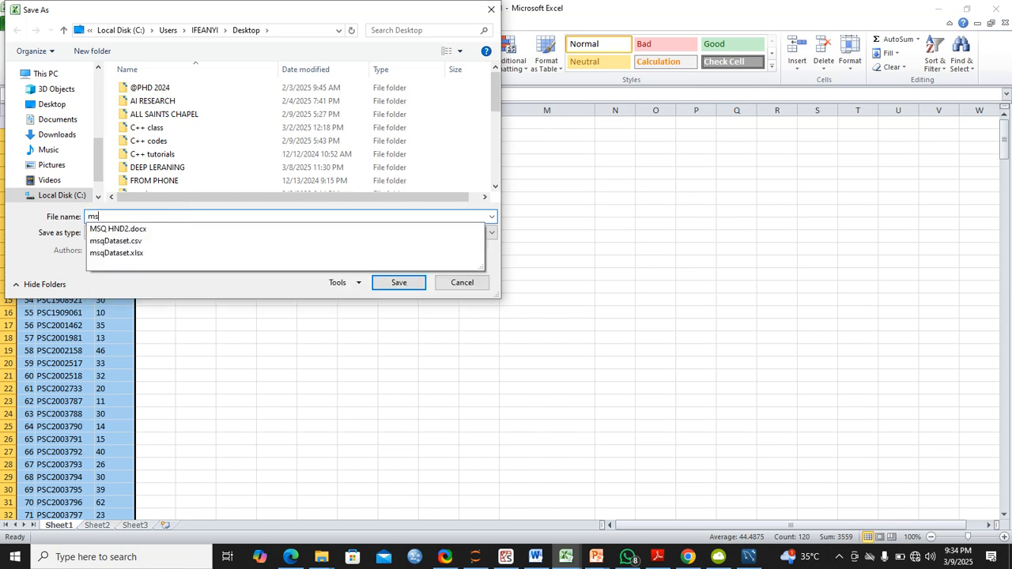
type("qdatset")
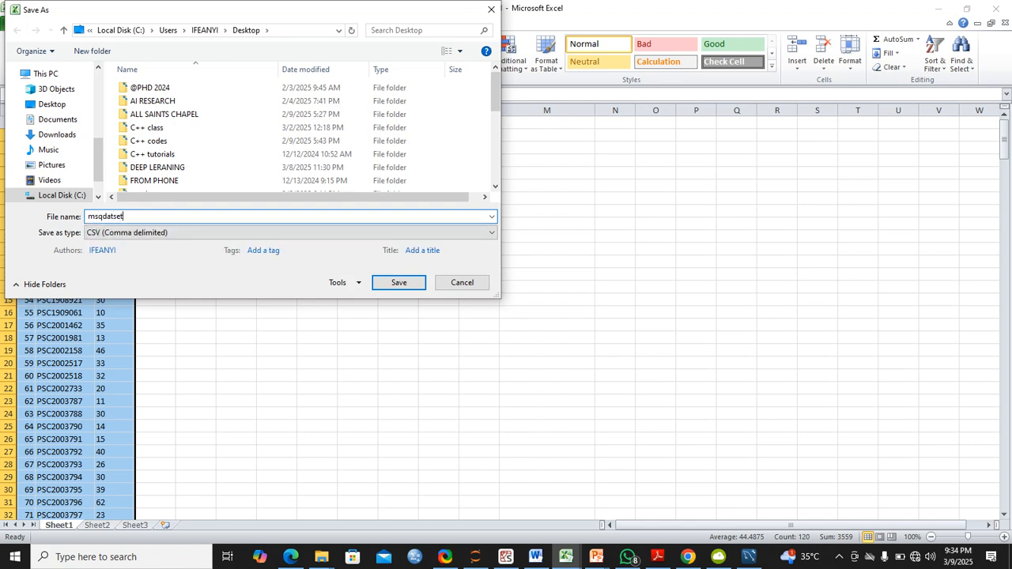
type("2")
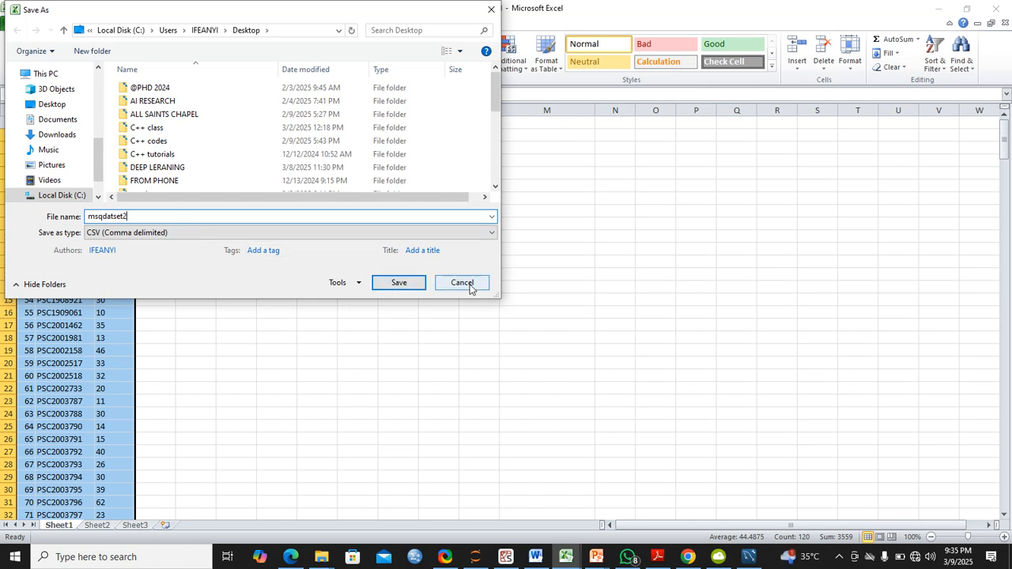
left_click(399, 283)
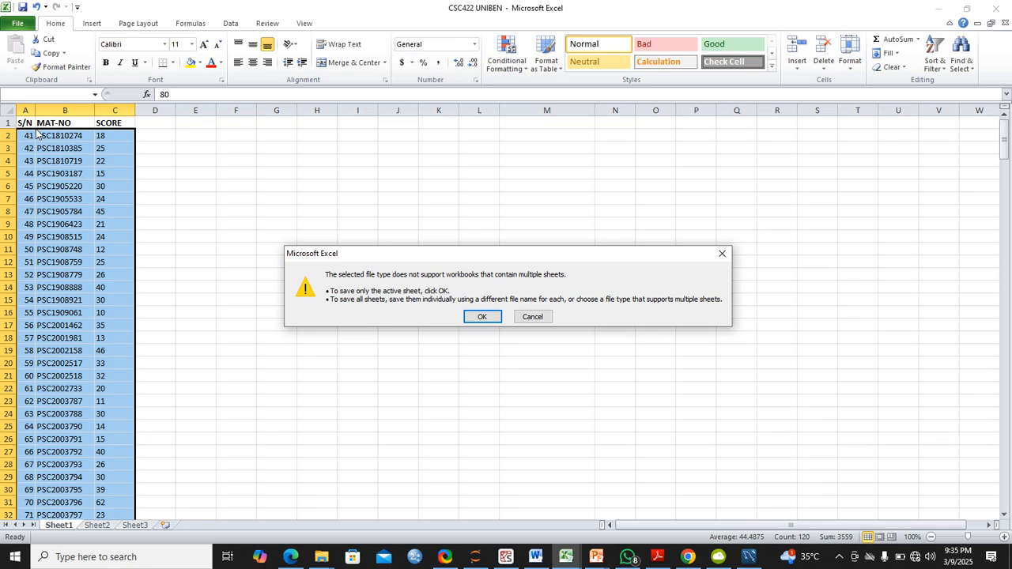
left_click(478, 316)
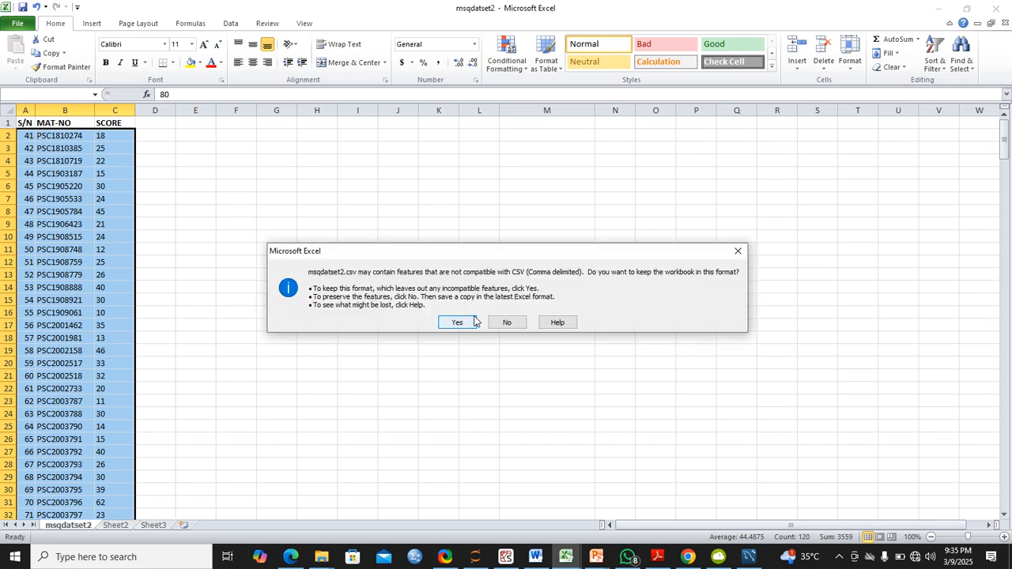
left_click(461, 323)
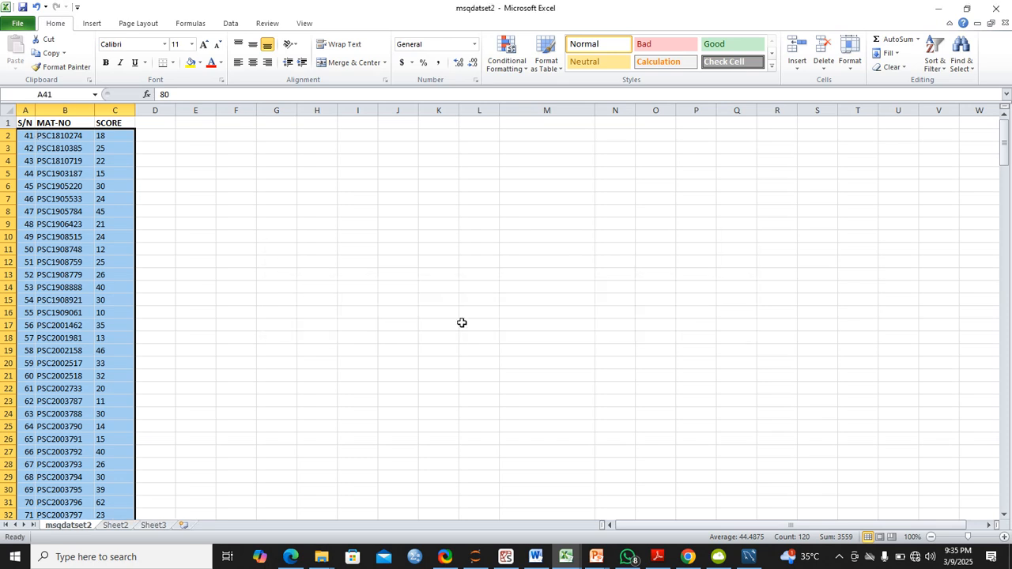
Change the header in A1 to SN and in B1 to MAT_NO, and save msqdatset2, keeping the CSV format
double_click(27, 122)
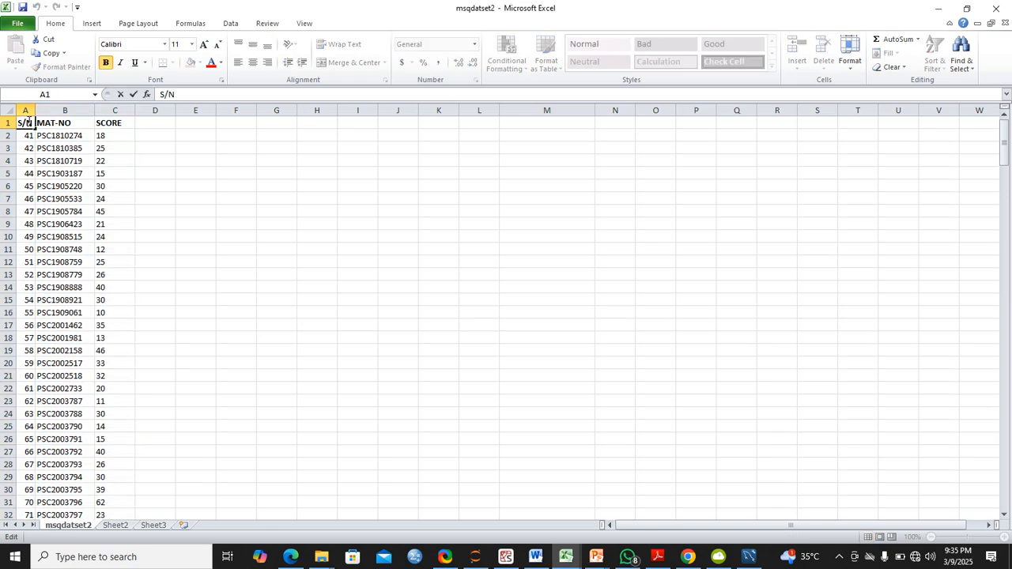
key("BackSpace")
double_click(58, 122)
key("BackSpace")
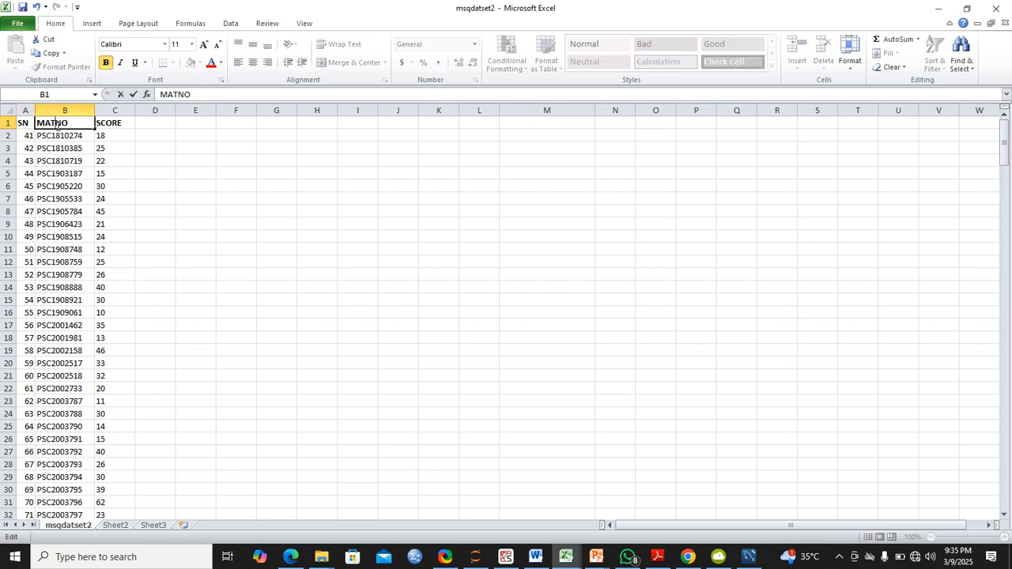
type("_")
left_click(178, 207)
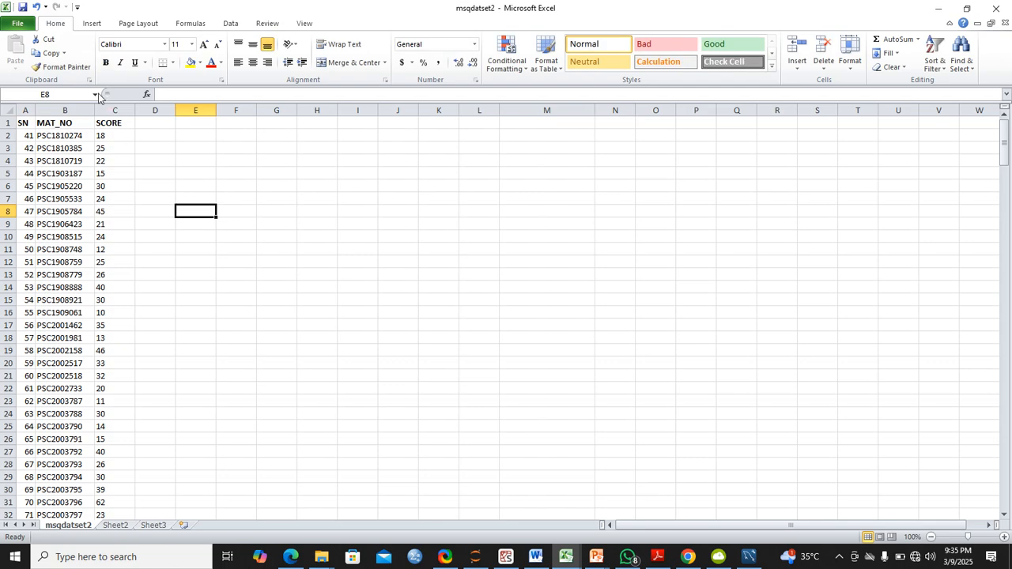
left_click(21, 7)
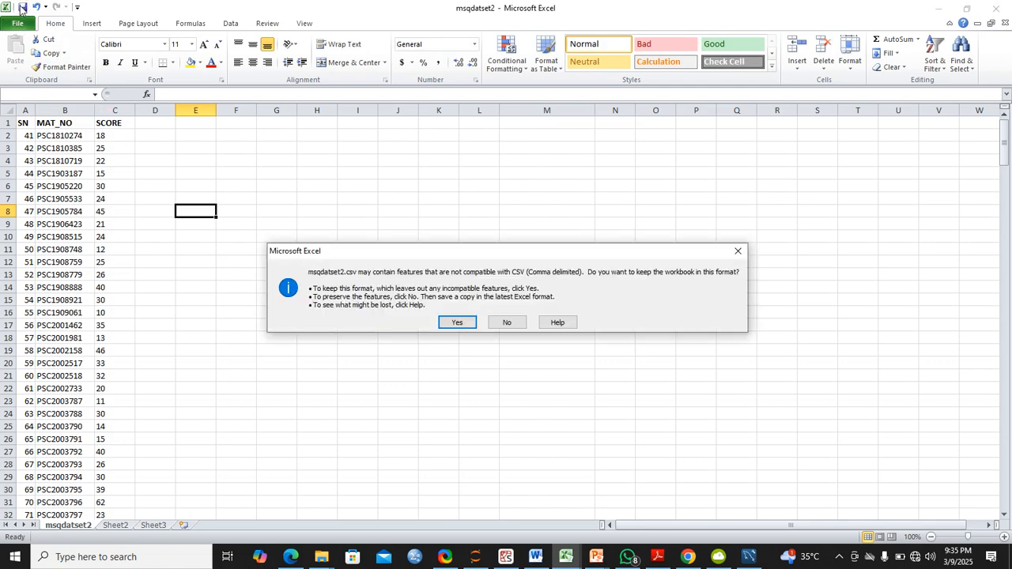
left_click(447, 320)
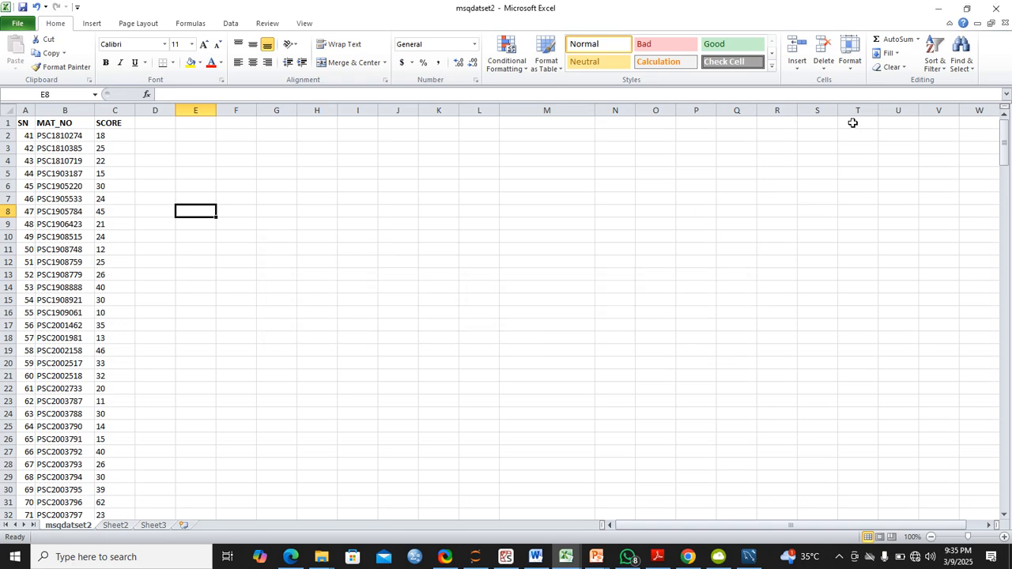
Switch to MySQL Workbench and expand demo_schema and its Tables folder in the schema tree
left_click(939, 9)
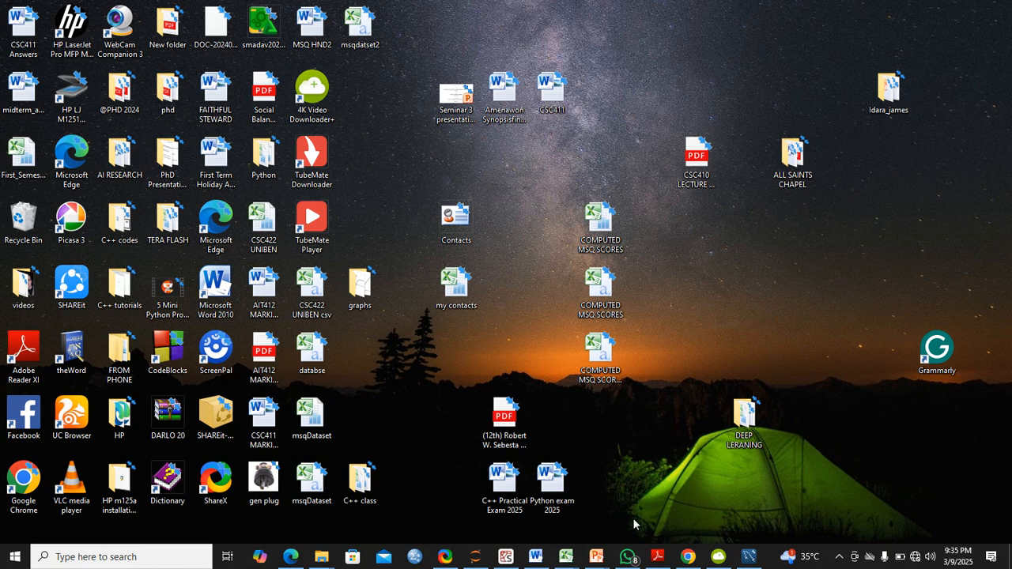
left_click(749, 556)
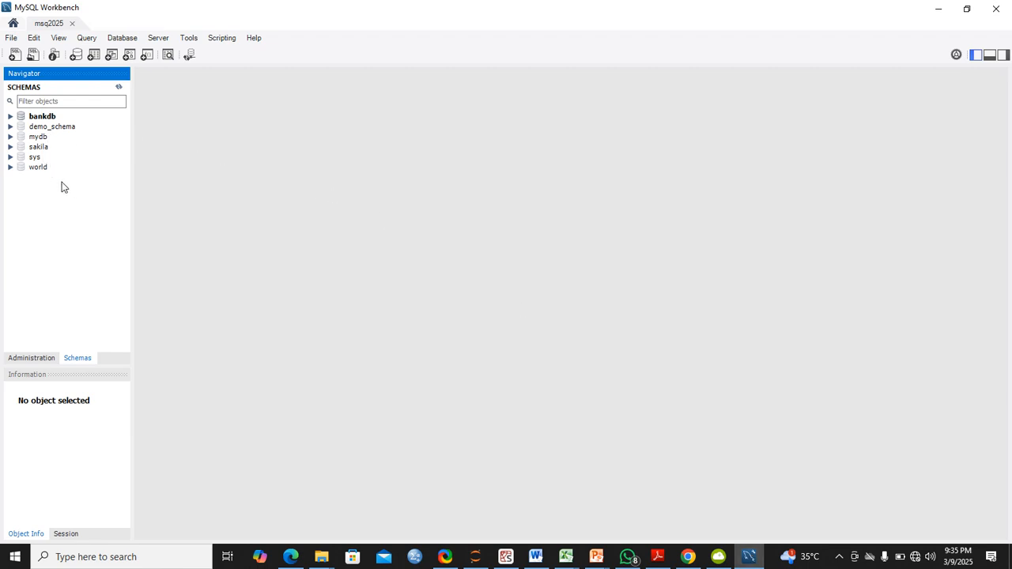
left_click(11, 127)
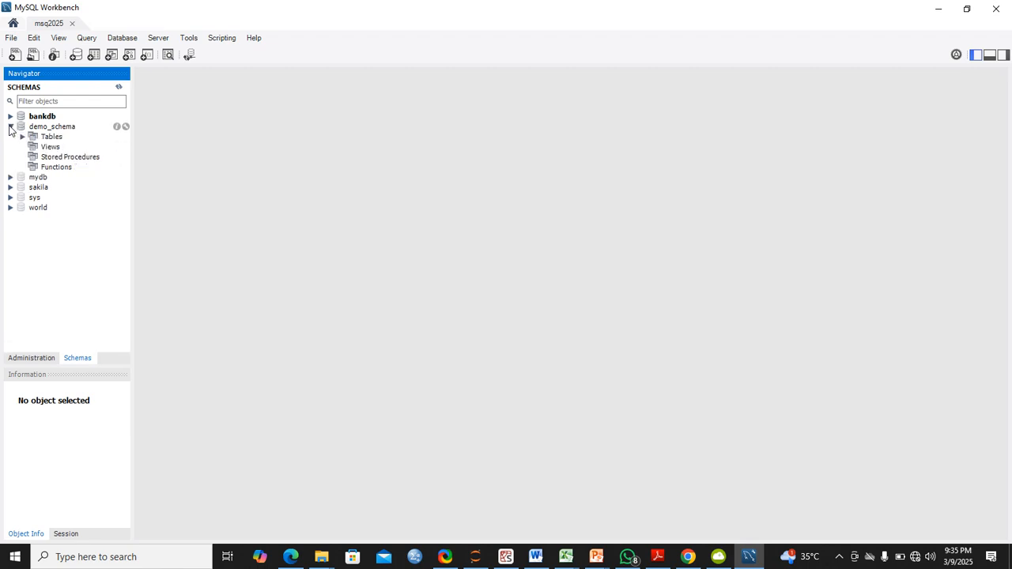
left_click(22, 137)
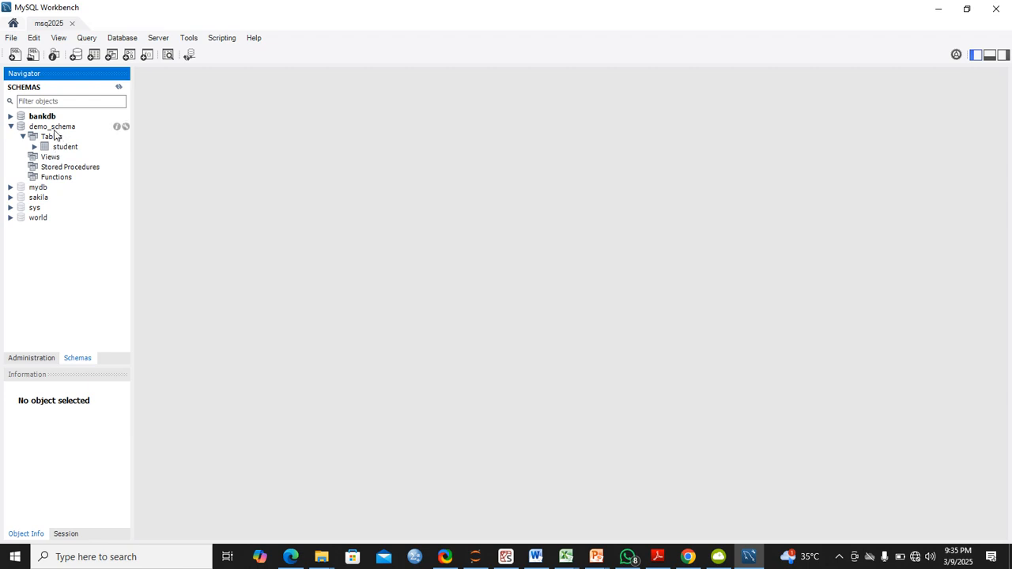
left_click(54, 128)
right_click(55, 130)
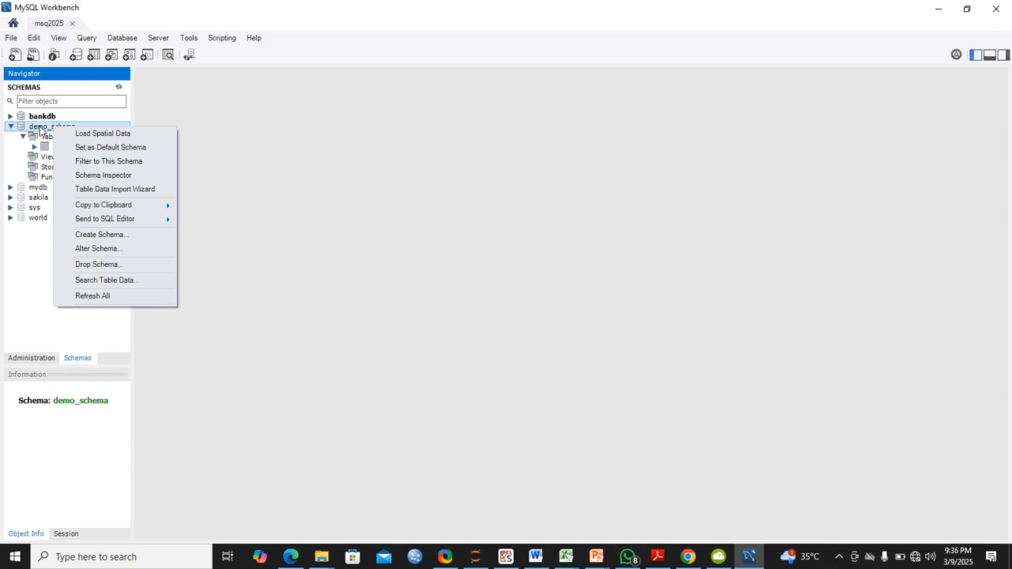
left_click(214, 346)
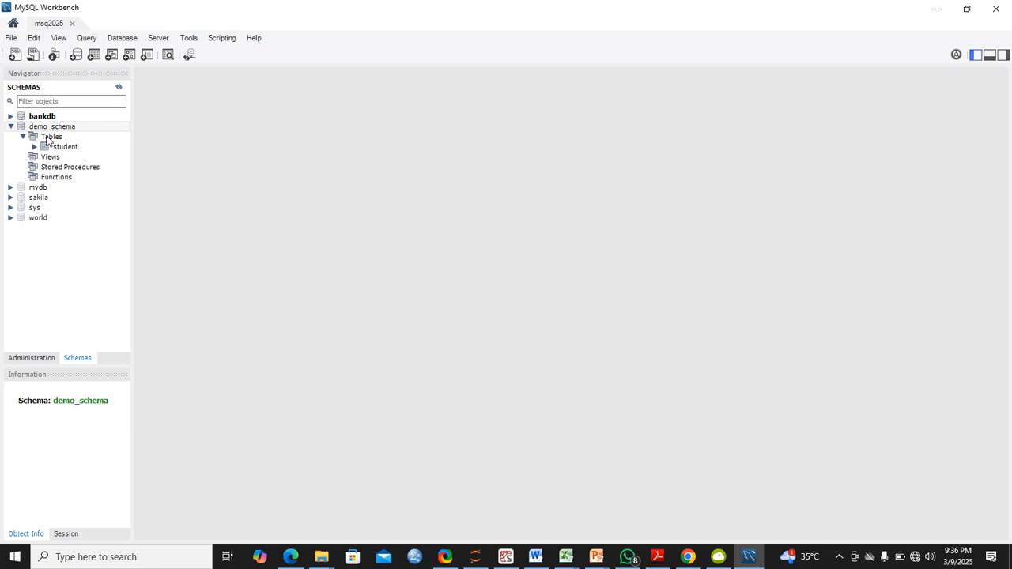
Start the Table Data Import Wizard for demo_schema's tables and choose msqDataset.csv from the Desktop as the source file
right_click(47, 139)
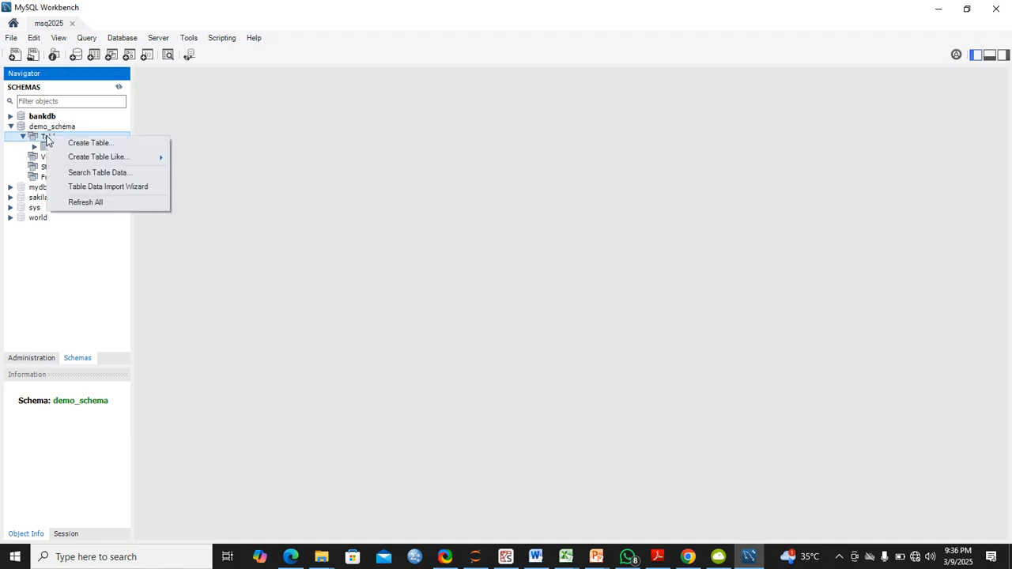
left_click(88, 189)
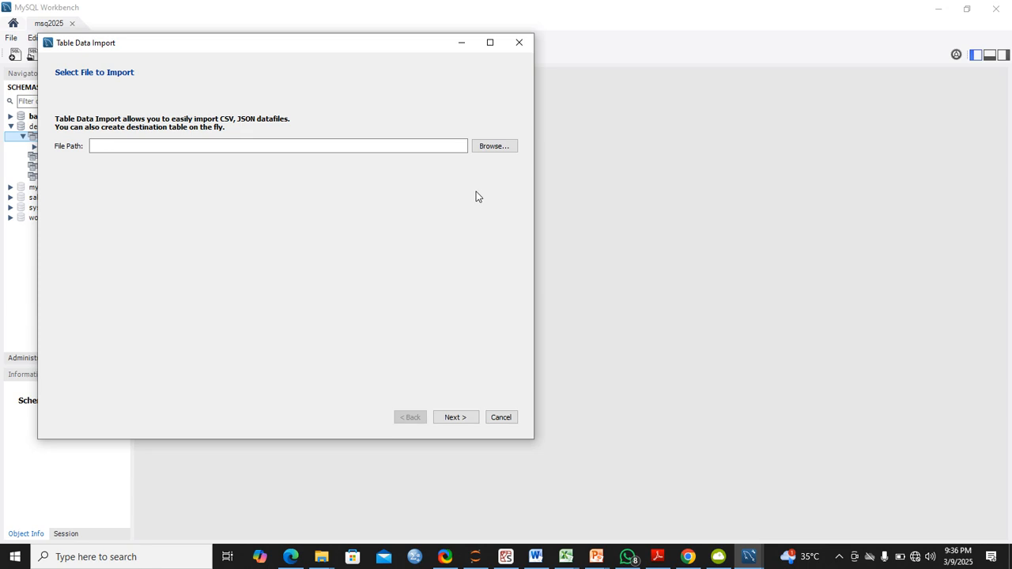
left_click(489, 148)
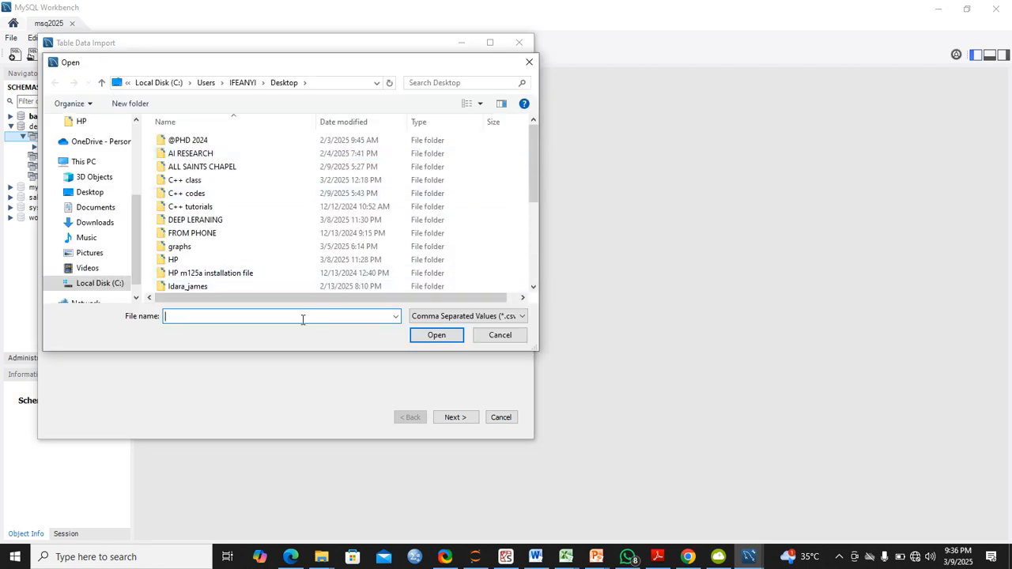
type("msq")
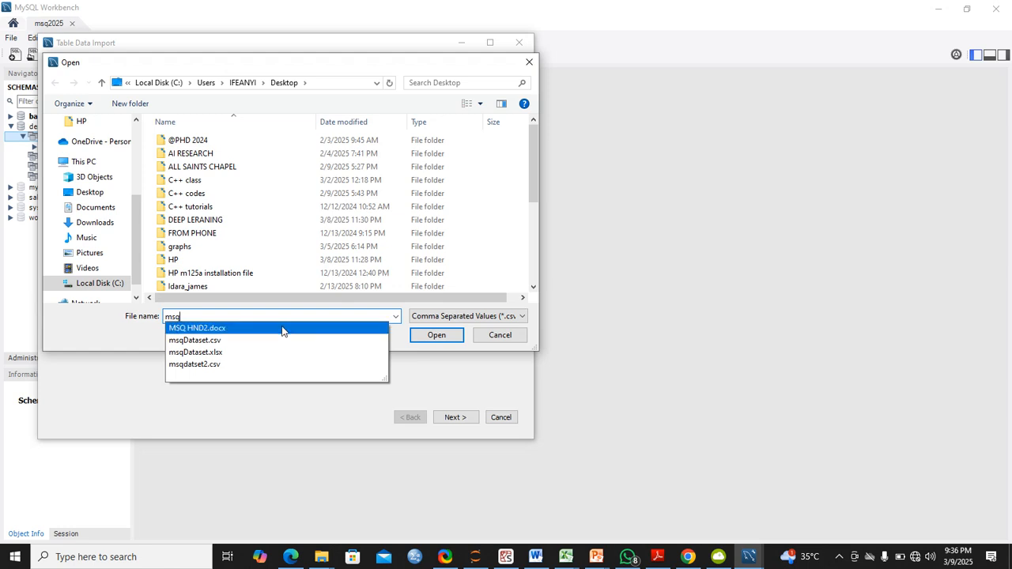
left_click(222, 345)
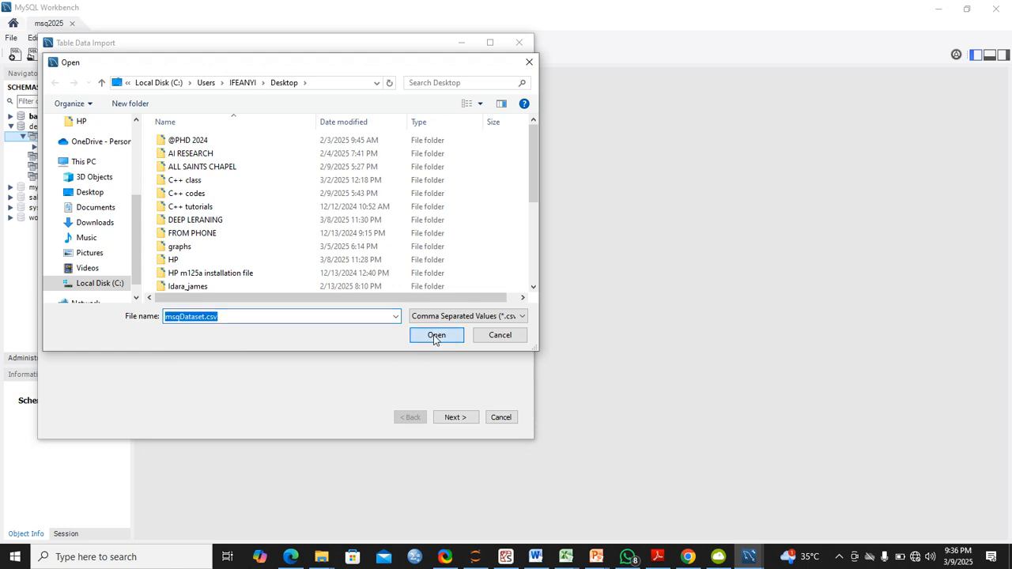
left_click(436, 335)
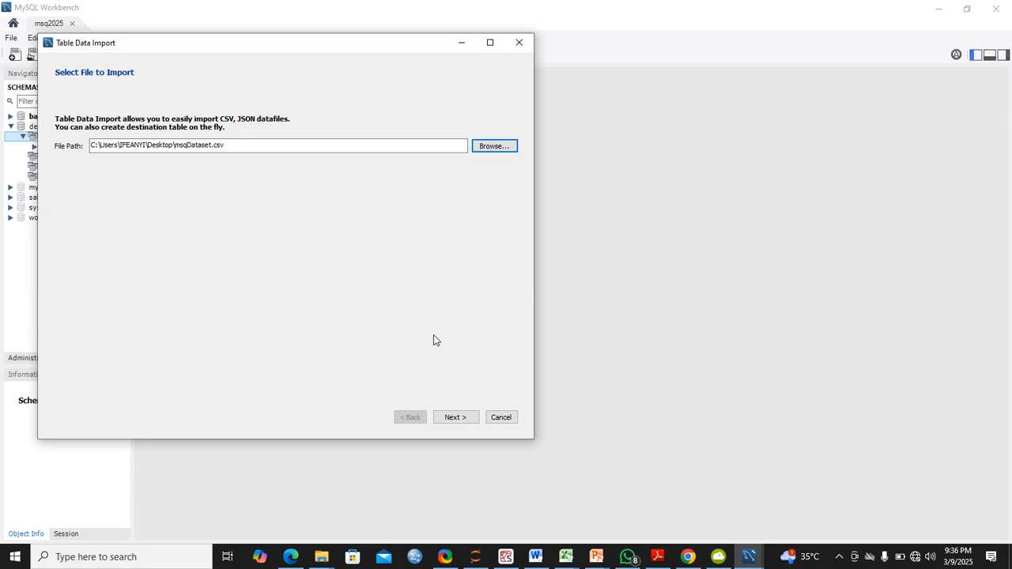
left_click(454, 417)
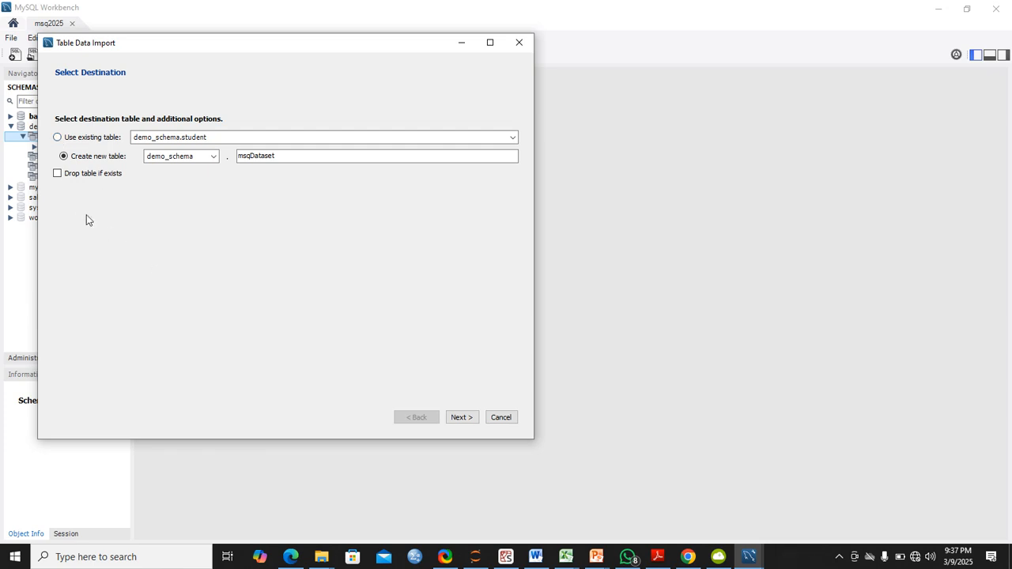
Set the import destination to a new demo_schema table named msqscores, with the option to drop the table if it exists
left_click(57, 174)
left_click(283, 157)
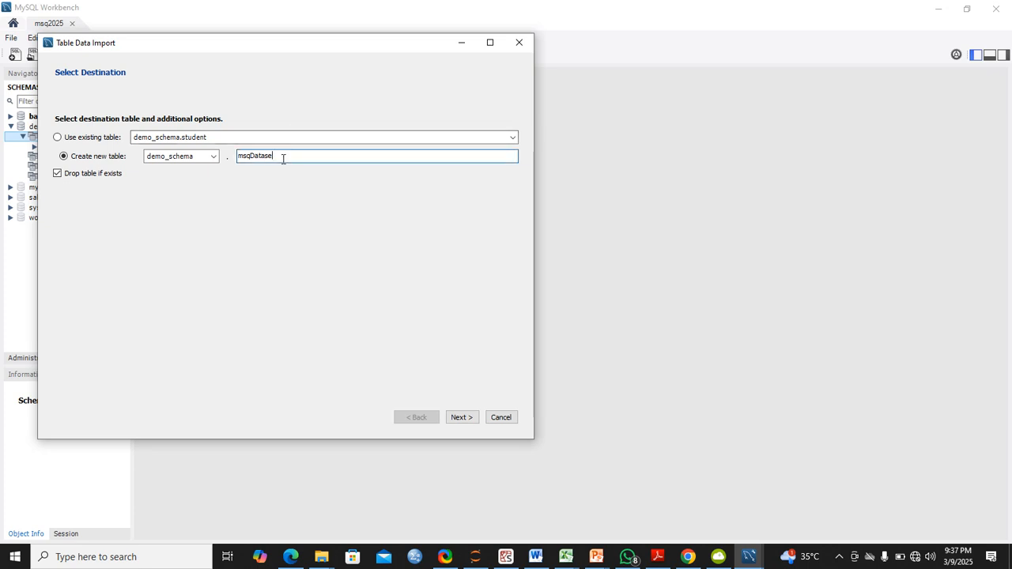
key("BackSpace")
key("BackSpace")
key("BackSpace")
key("BackSpace")
key("BackSpace")
key("BackSpace")
key("BackSpace")
key("BackSpace")
key("BackSpace")
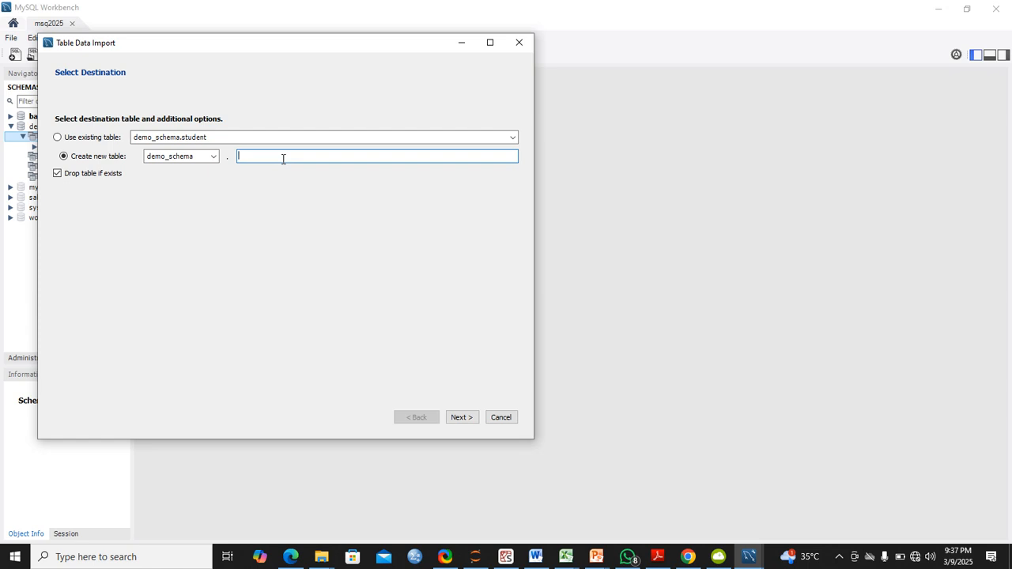
type("MSQ")
key("BackSpace")
key("BackSpace")
key("BackSpace")
type("msqscores")
left_click(460, 419)
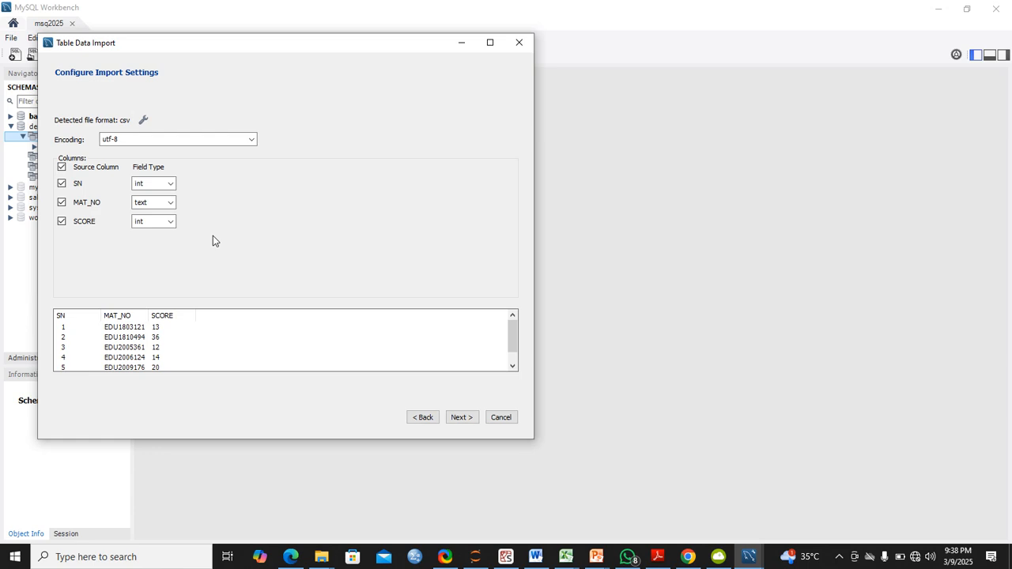
Check the field type choices for the SN column and the data preview in the import settings
left_click(62, 185)
left_click(171, 184)
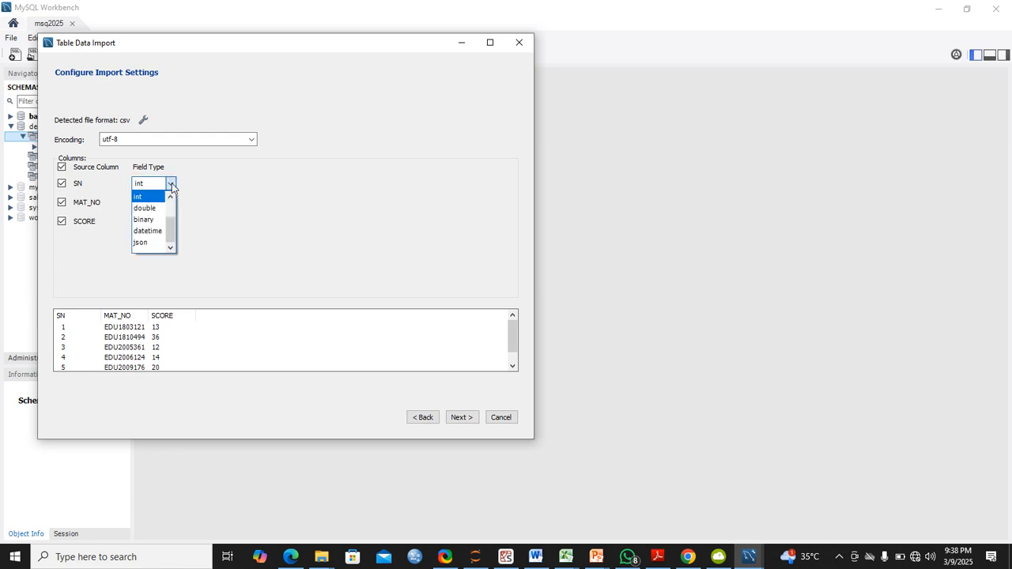
left_click(172, 183)
left_click(171, 184)
left_click(172, 183)
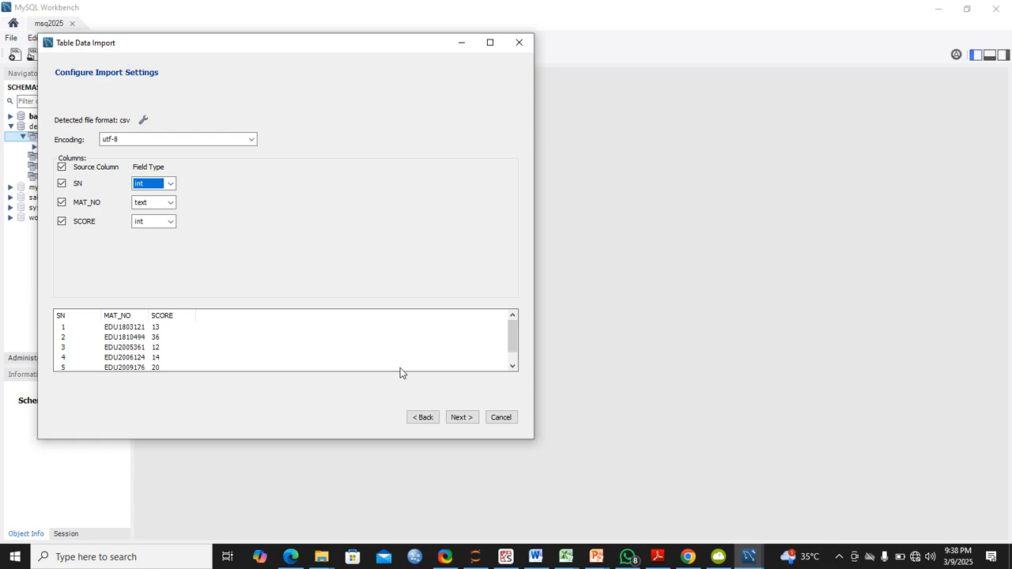
mouse_move(512, 332)
left_mouse_down()
mouse_move(512, 342)
mouse_move(512, 333)
left_mouse_up()
Accept the column settings, run the import of msqDataset.csv into msqscores, and finish the wizard
left_click(461, 419)
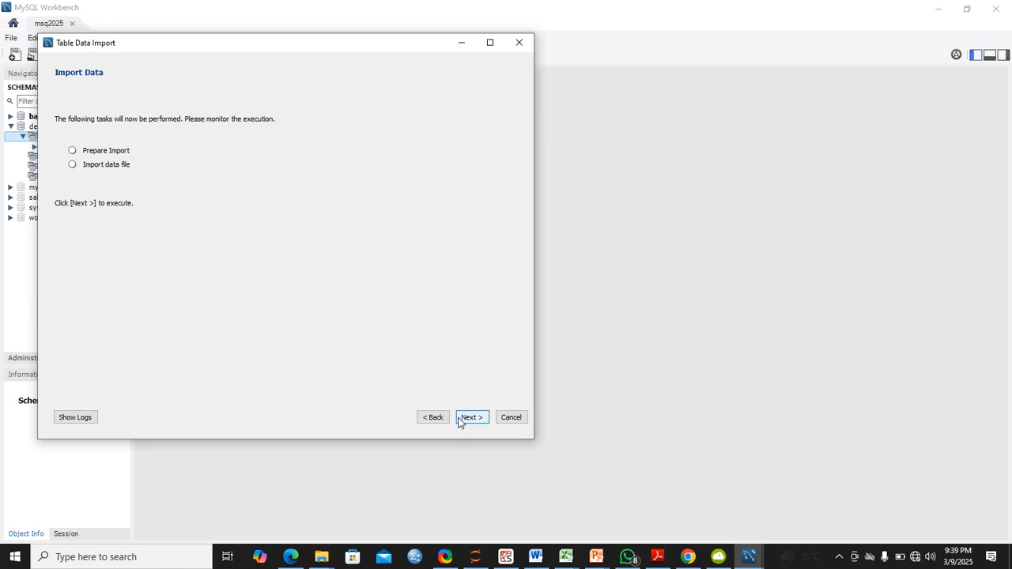
left_click(468, 423)
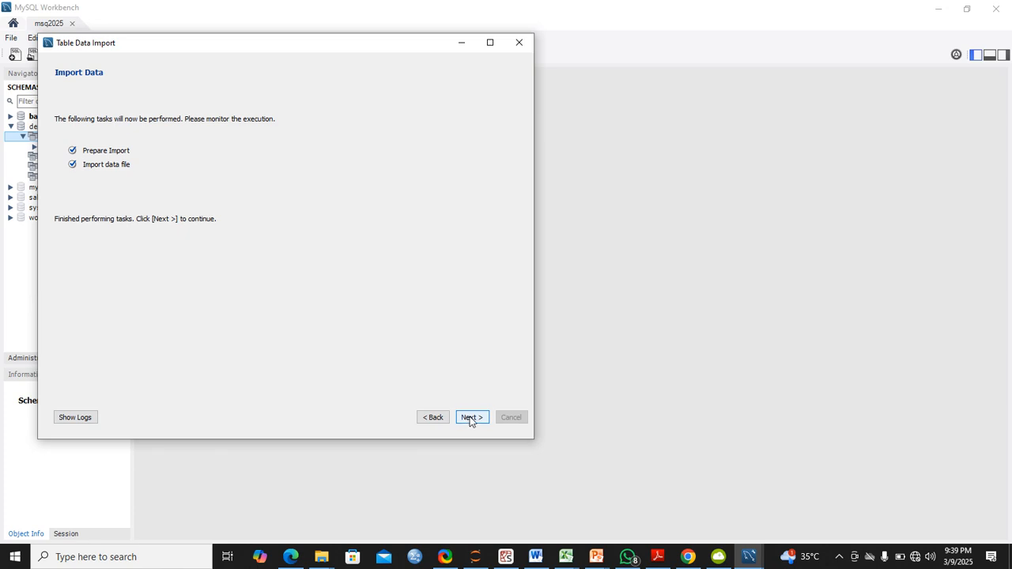
left_click(471, 422)
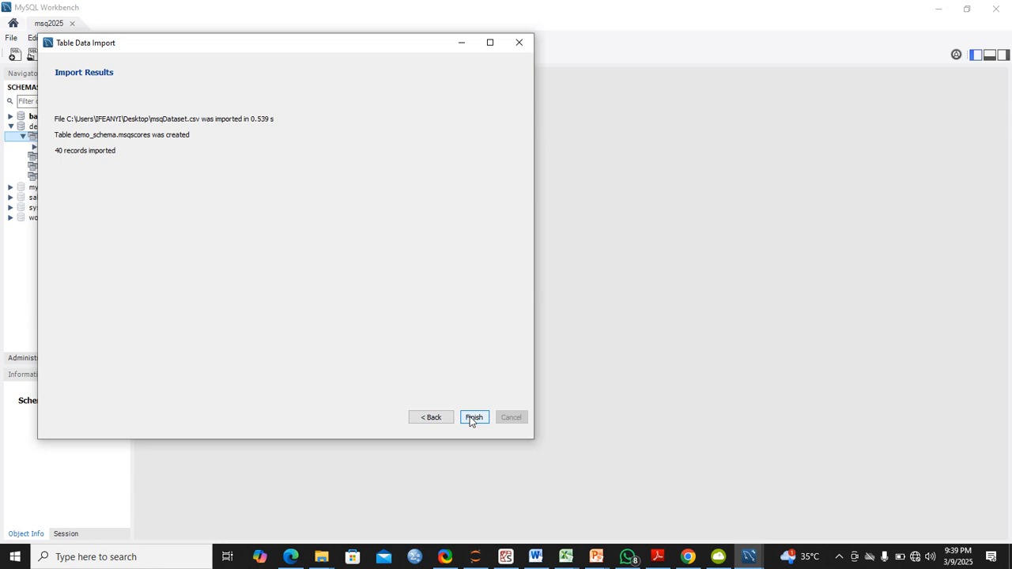
left_click(473, 418)
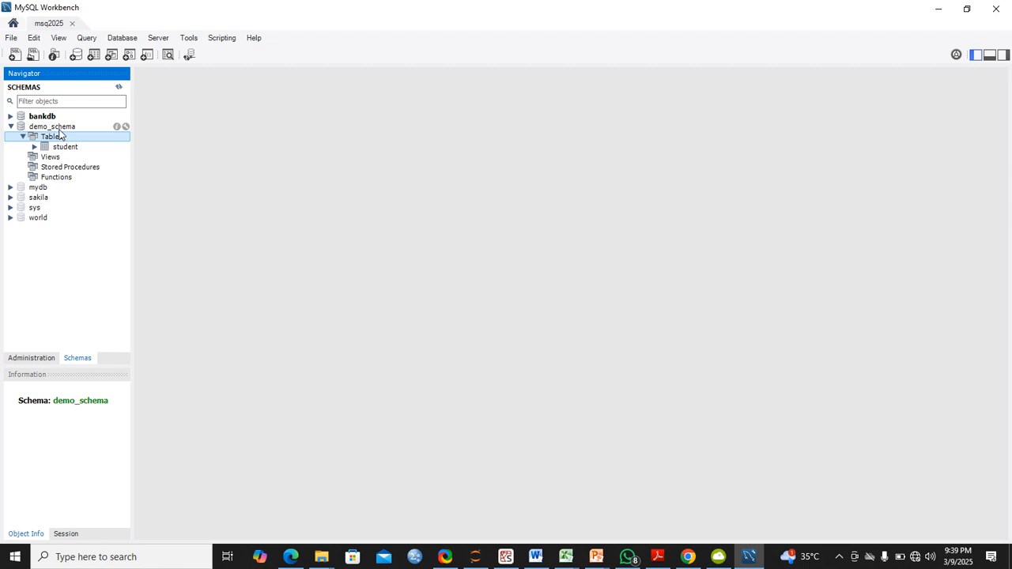
Refresh the schema tree, expand the msqscores table, and list its rows with the 1000-row limit
left_click(119, 88)
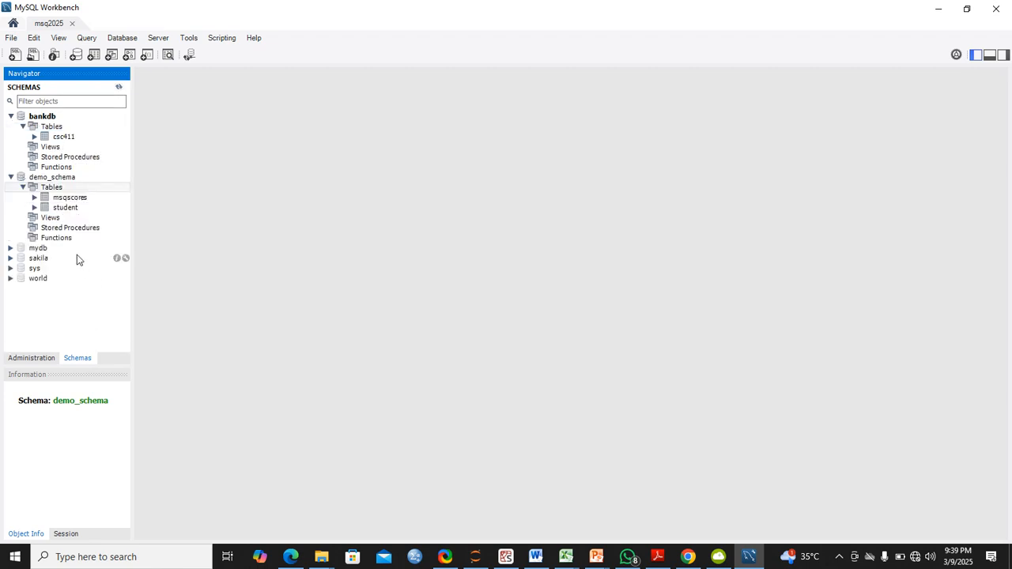
left_click(35, 198)
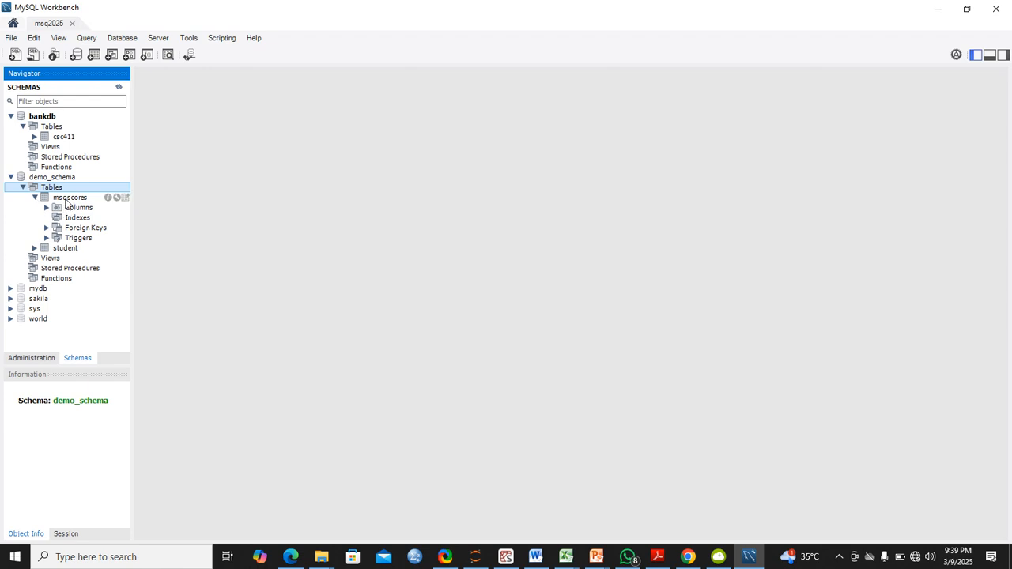
right_click(66, 199)
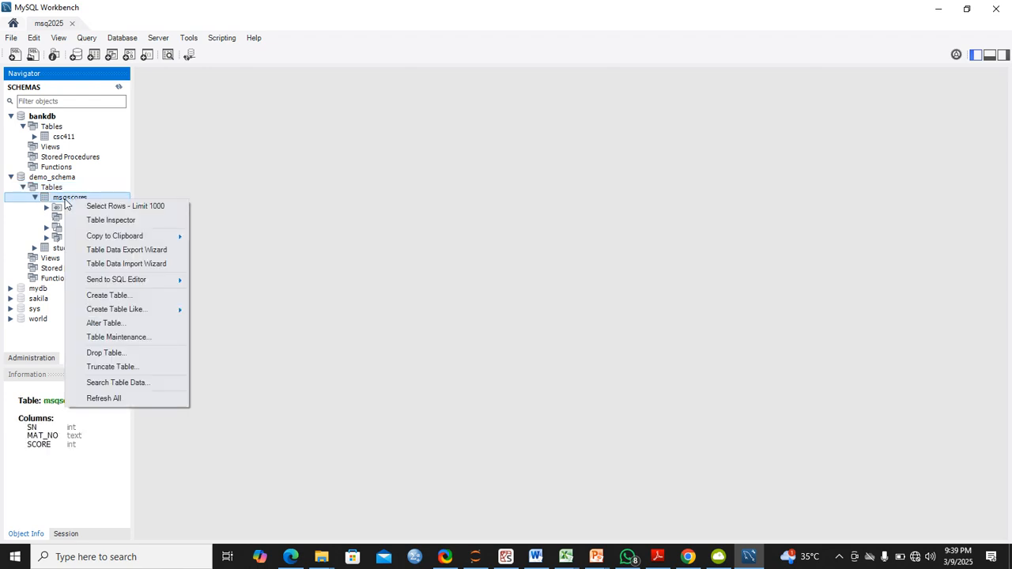
left_click(101, 208)
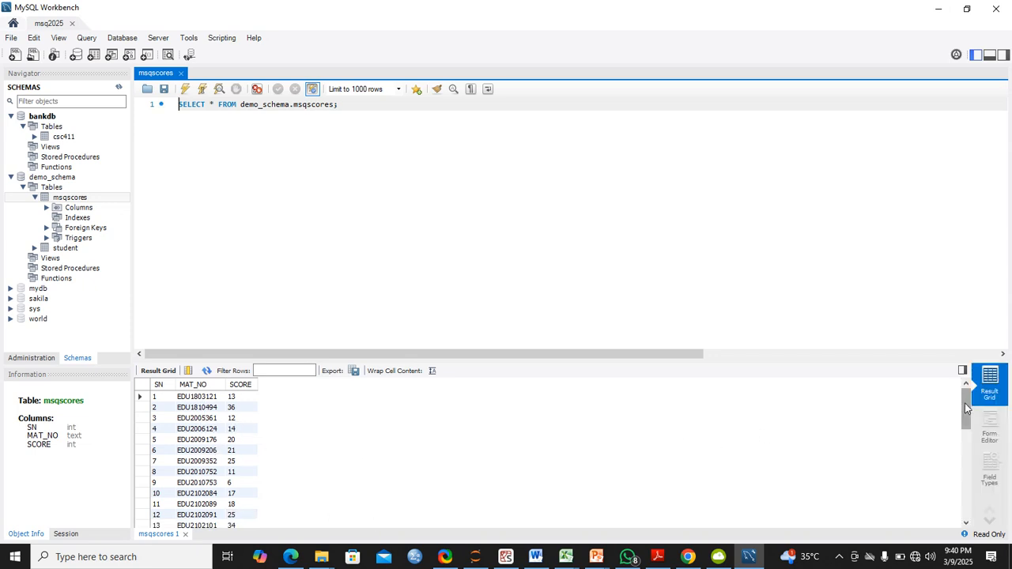
mouse_move(965, 407)
left_mouse_down()
mouse_move(981, 510)
mouse_move(965, 395)
left_mouse_up()
Start the Table Data Import Wizard on the msqscores table and choose msqdatset2.csv from the Desktop as the source file
right_click(69, 202)
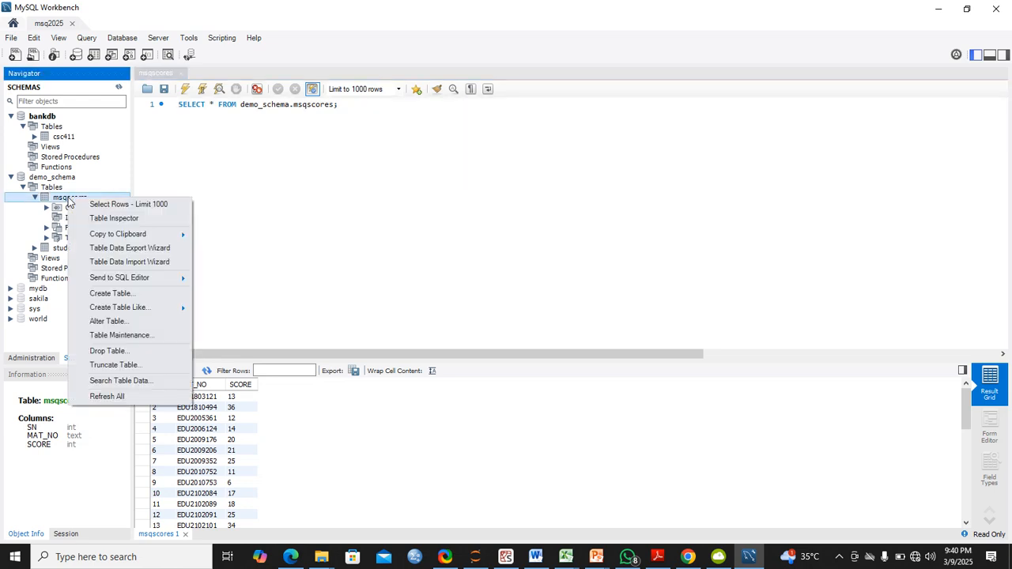
left_click(116, 264)
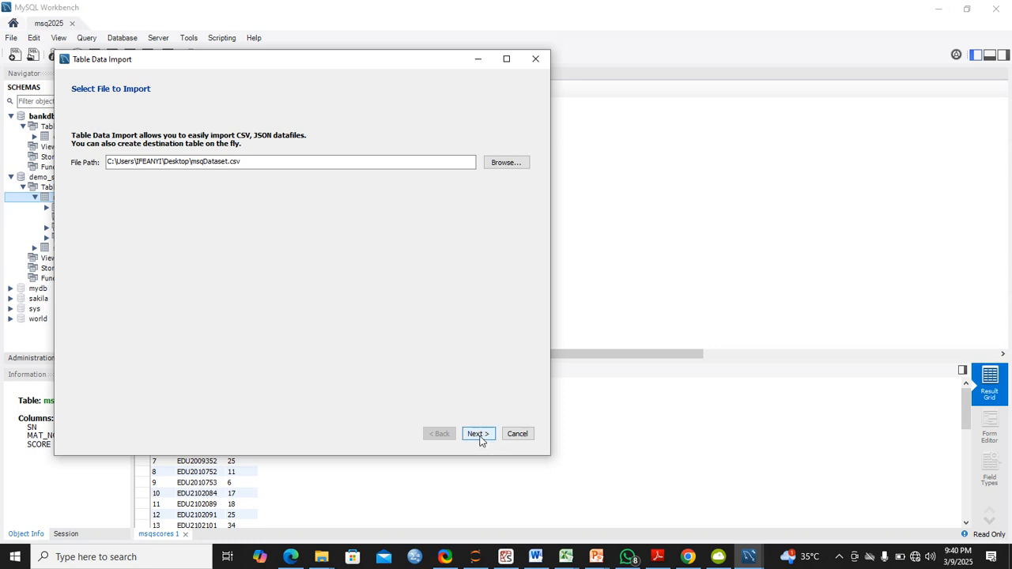
left_click(498, 166)
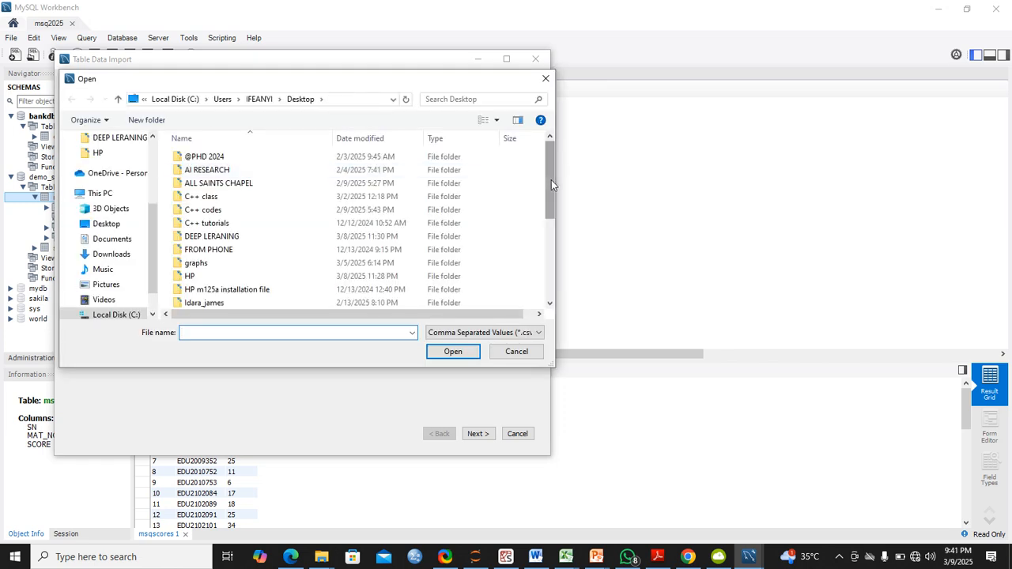
type("msq")
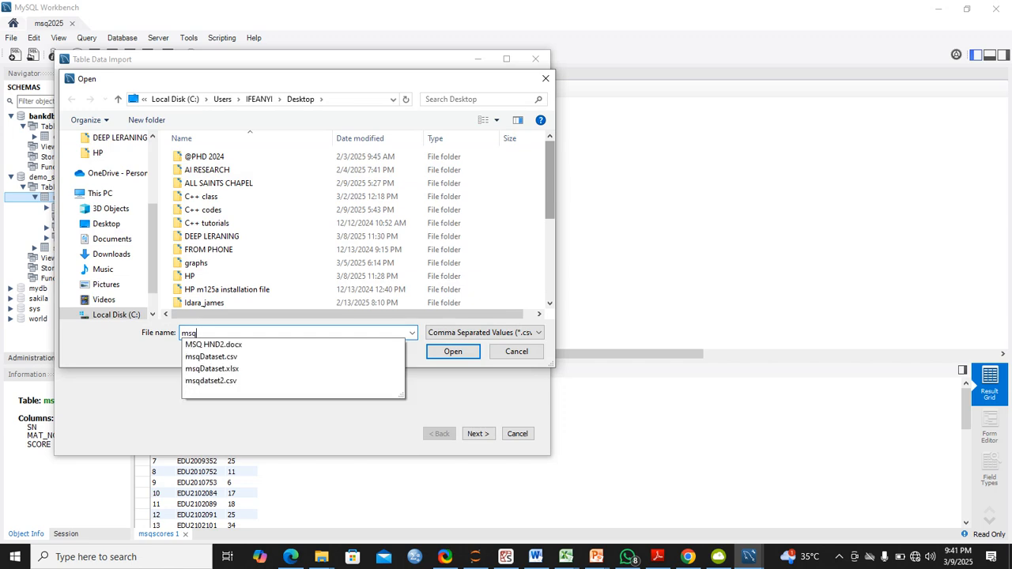
left_click(227, 381)
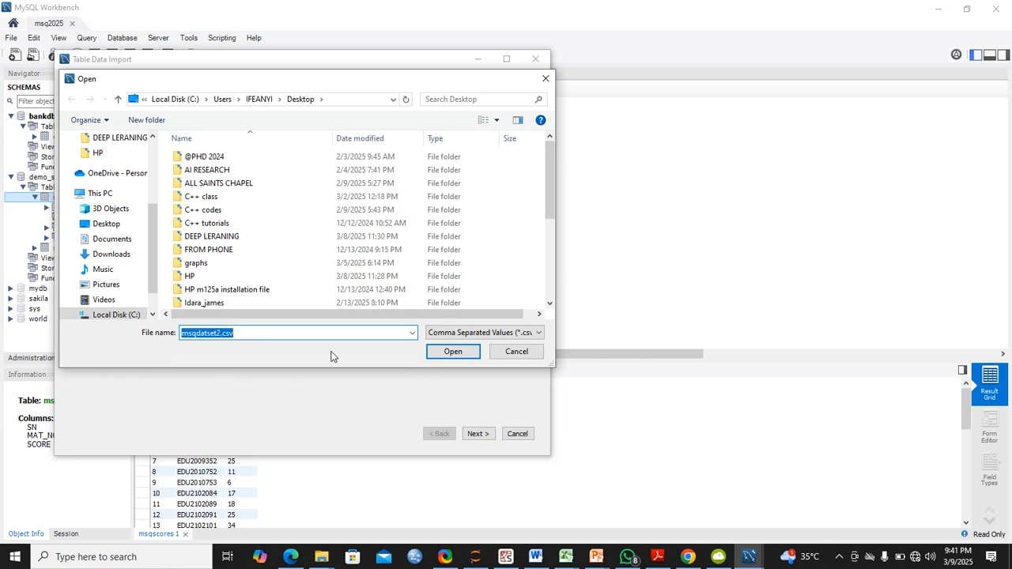
left_click(453, 352)
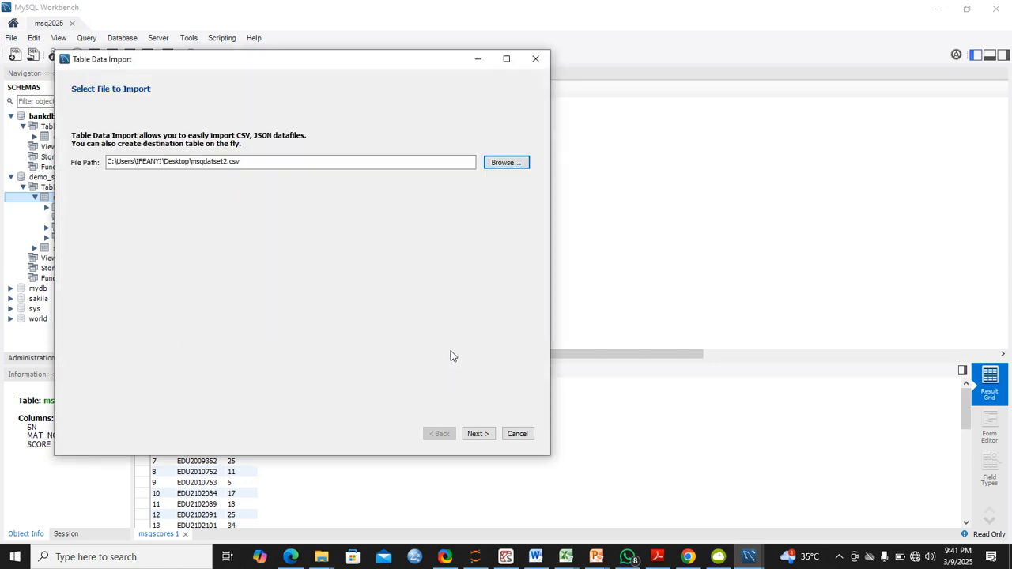
left_click(475, 434)
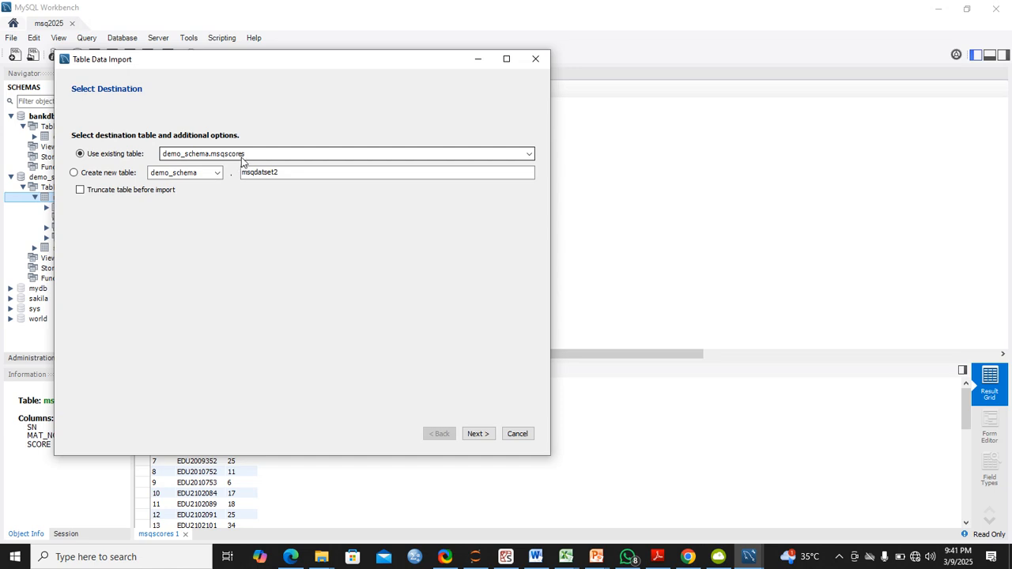
Use the existing table demo_schema.msqscores as destination and accept the column mapping with utf-8 encoding
left_click(476, 434)
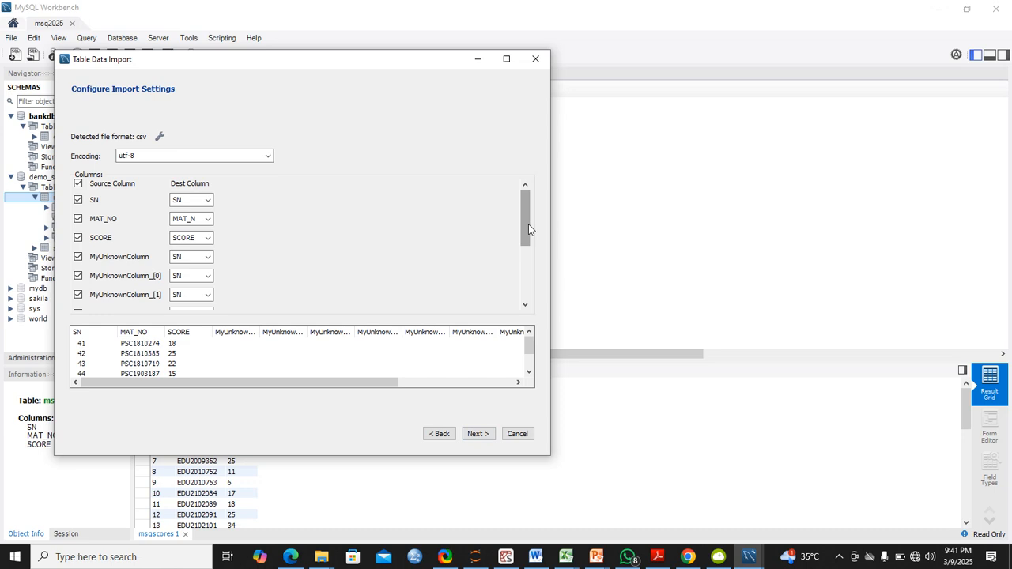
mouse_move(528, 223)
left_mouse_down()
mouse_move(536, 285)
mouse_move(519, 217)
left_mouse_up()
left_click(78, 200)
left_click(474, 434)
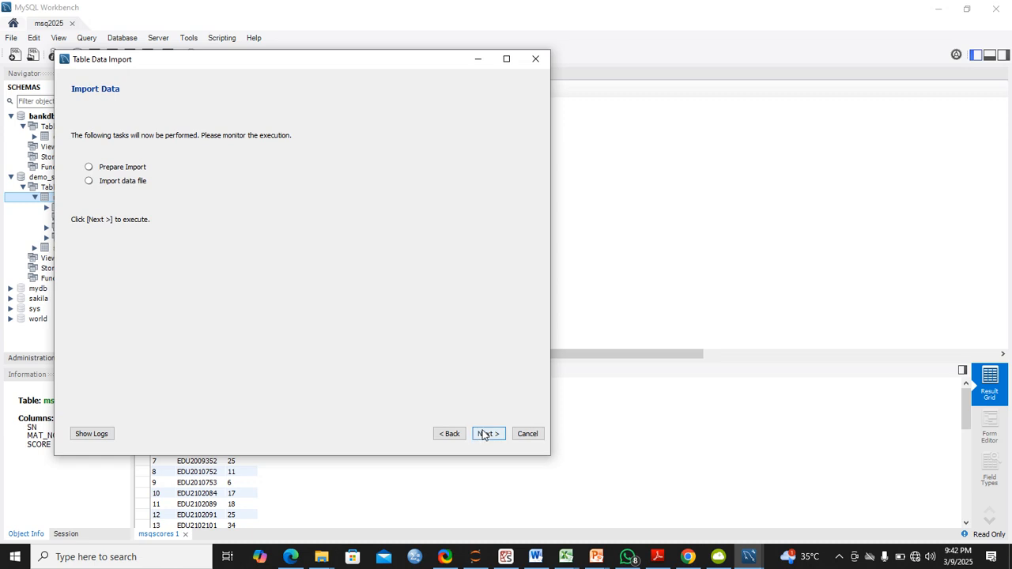
Run the import of msqdatset2.csv into demo_schema.msqscores and finish the wizard
left_click(485, 434)
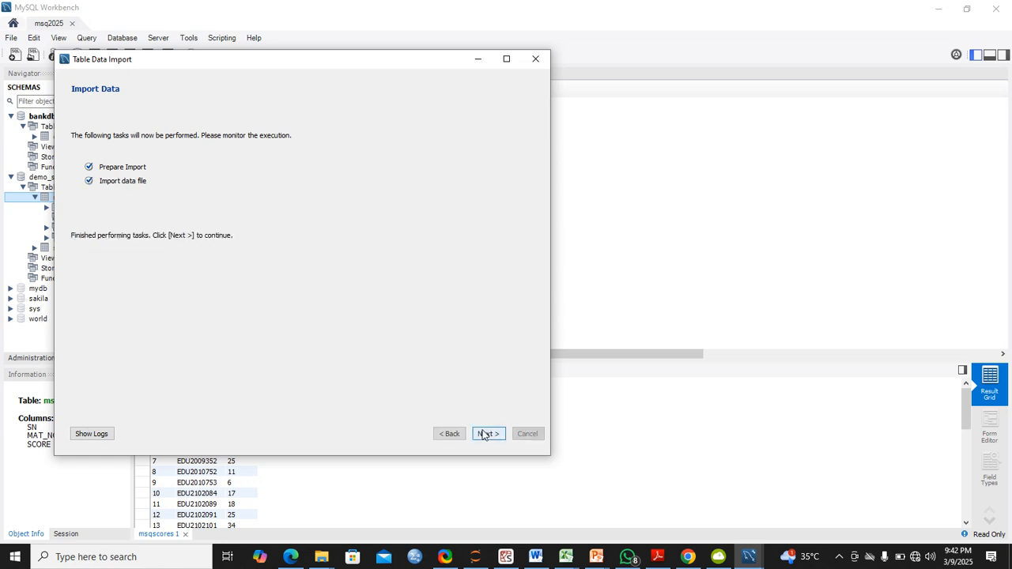
left_click(485, 434)
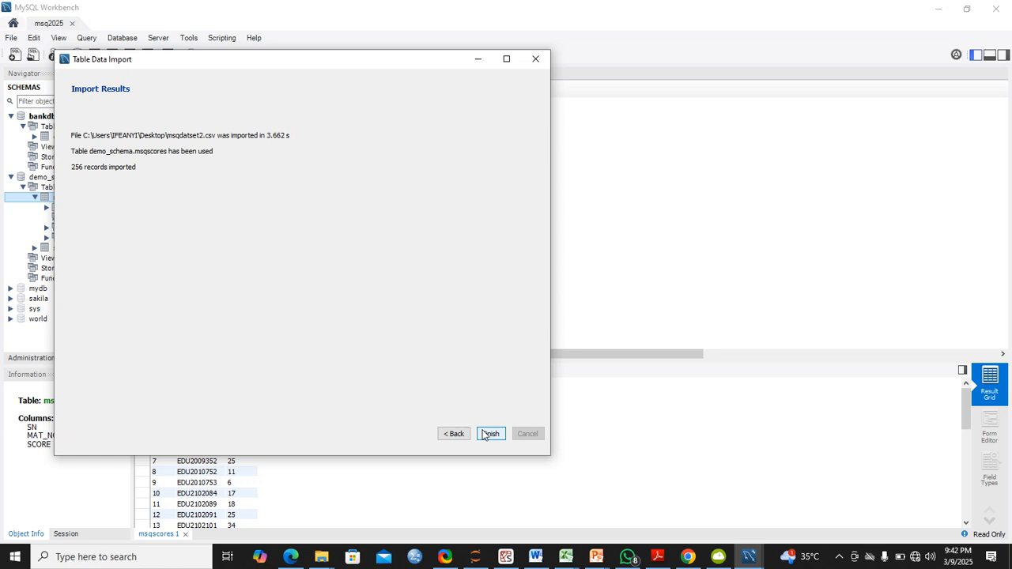
left_click(490, 433)
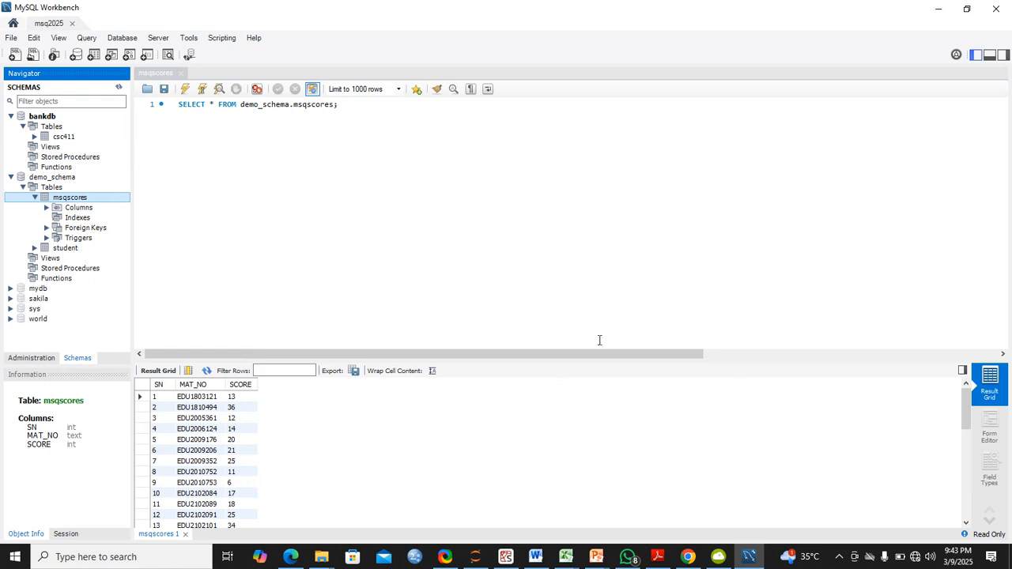
Refresh the schema tree and list the msqscores rows again with the 1000-row limit
left_click_drag(964, 408, 929, 363)
left_click(119, 88)
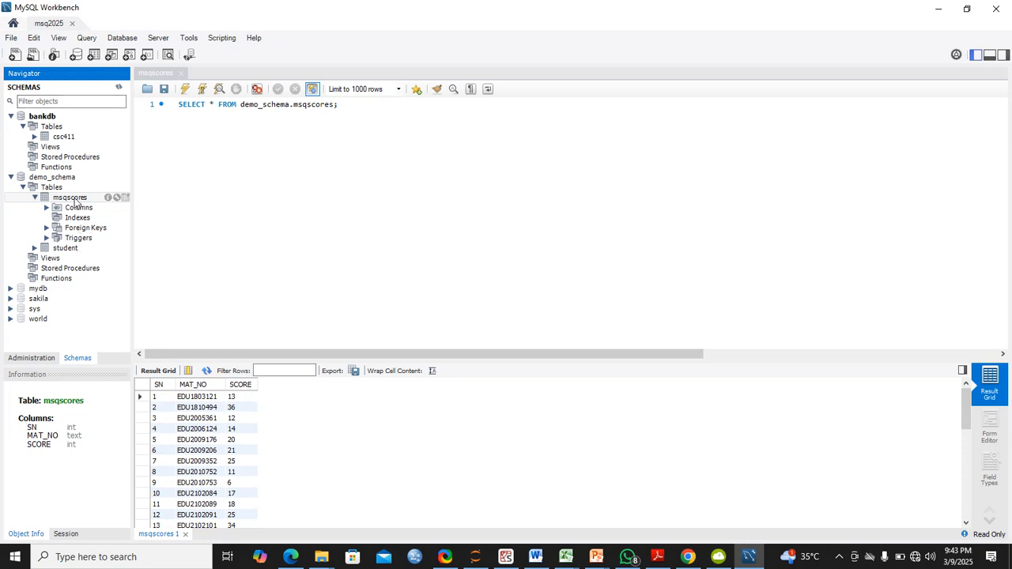
right_click(77, 203)
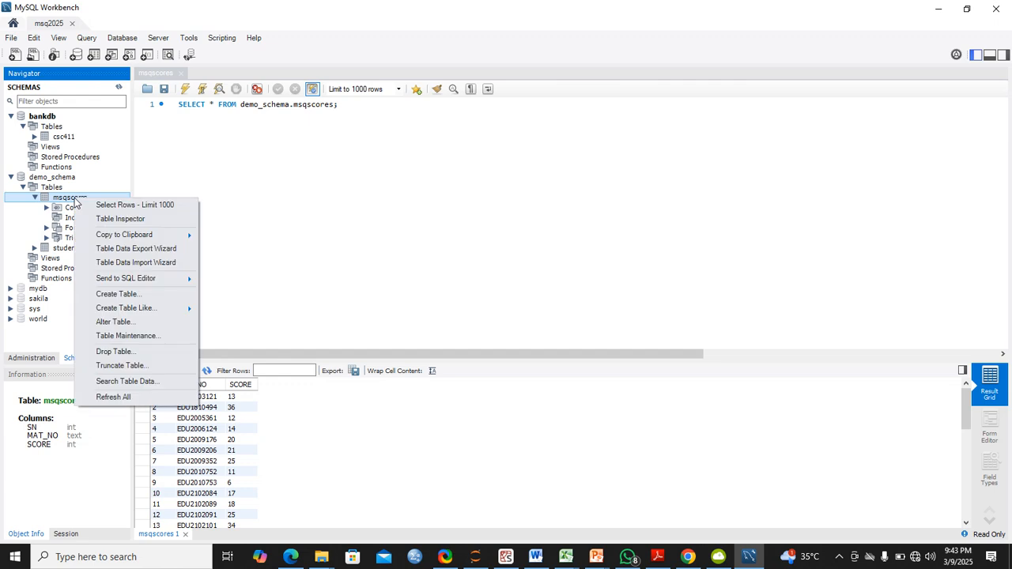
left_click(110, 208)
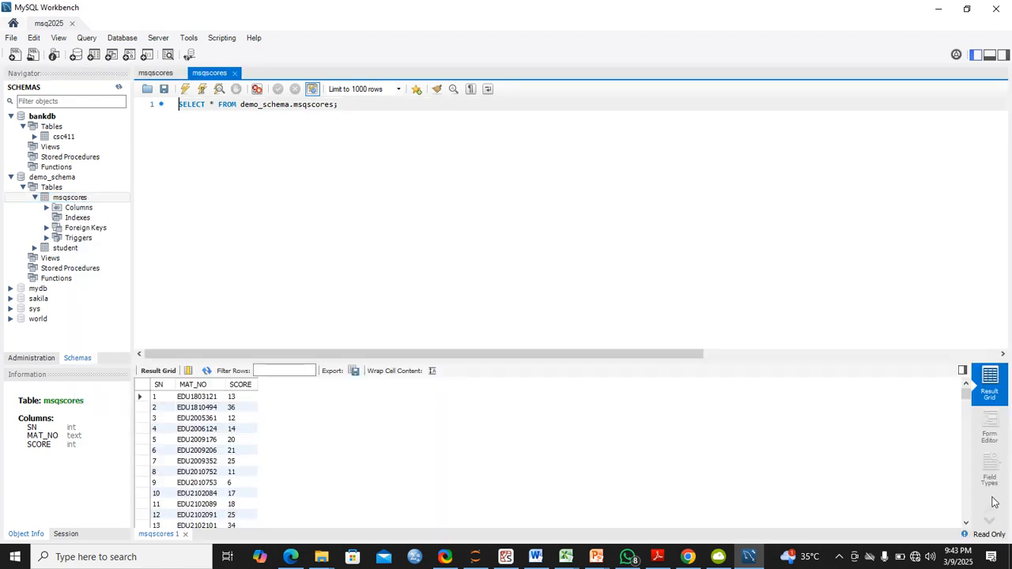
Look through the msqscores result rows to check the SN, MAT_NO and SCORE values after the second import
left_click(965, 523)
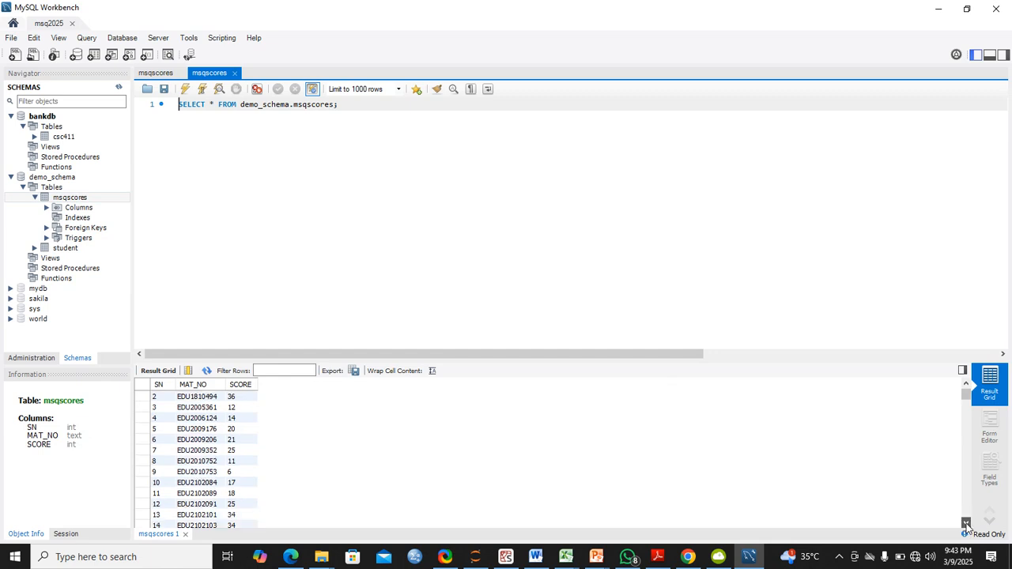
scroll(965, 523, "down", 10)
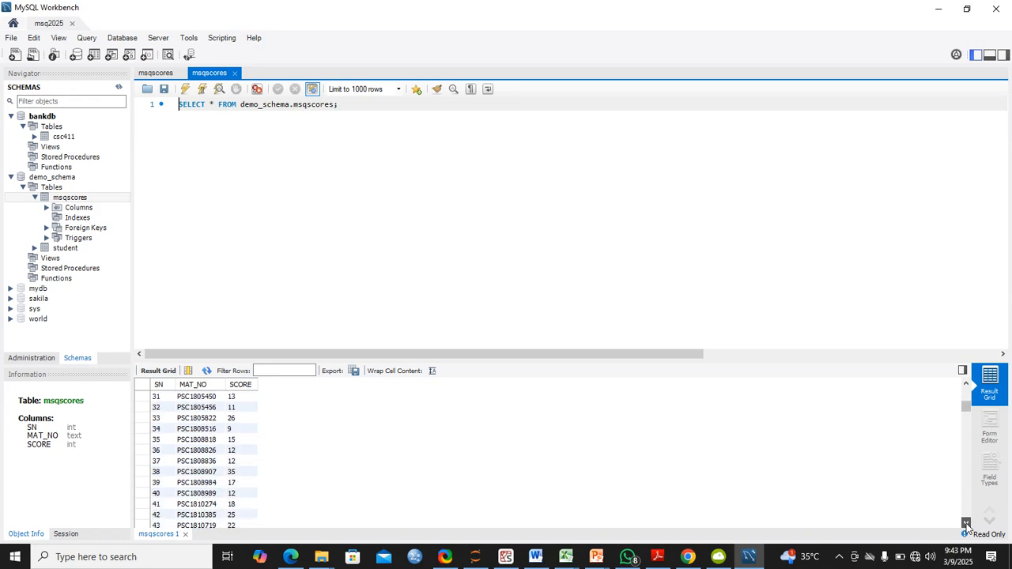
scroll(965, 523, "down", 11)
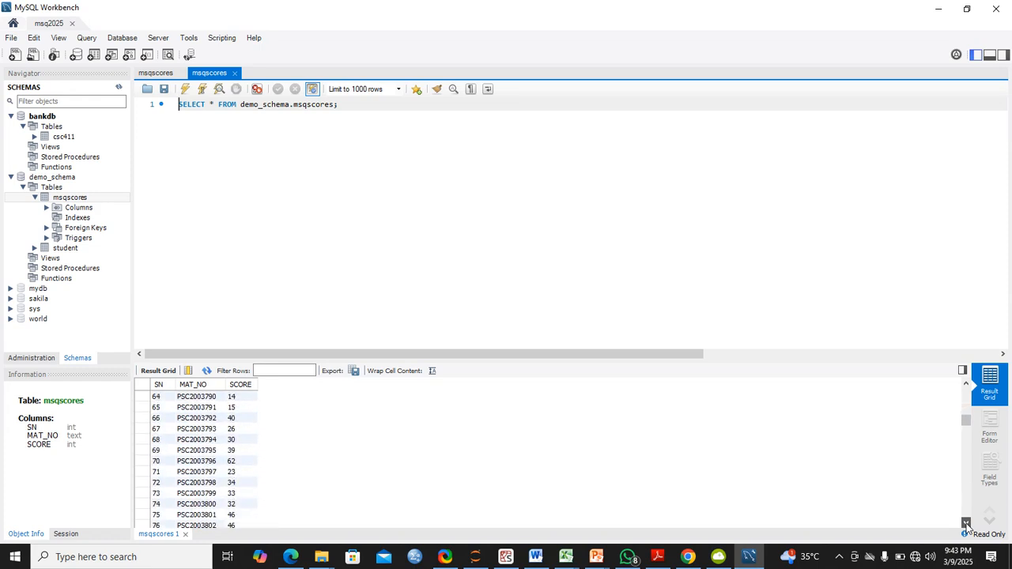
scroll(965, 523, "down", 5)
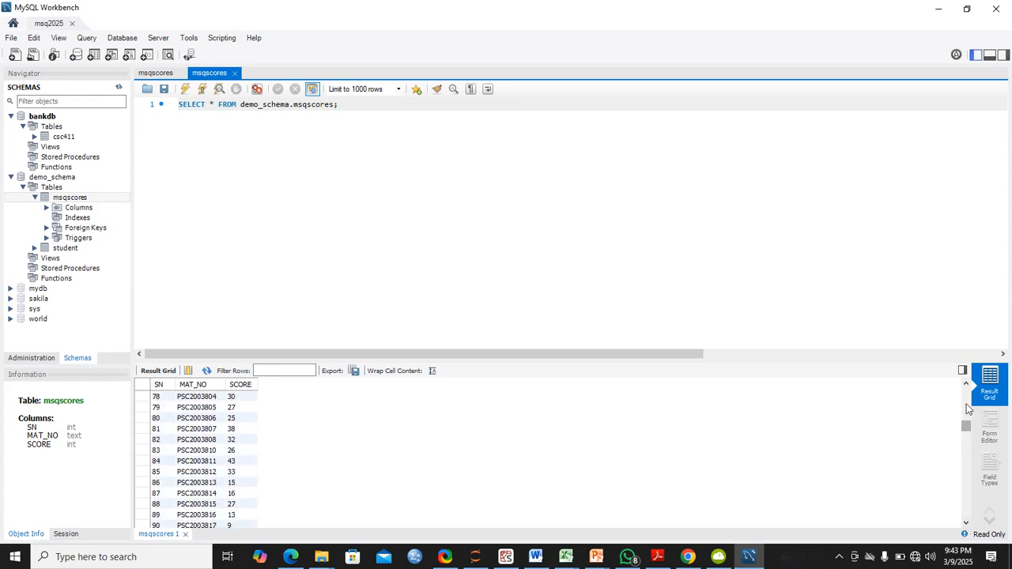
scroll(966, 385, "up", 10)
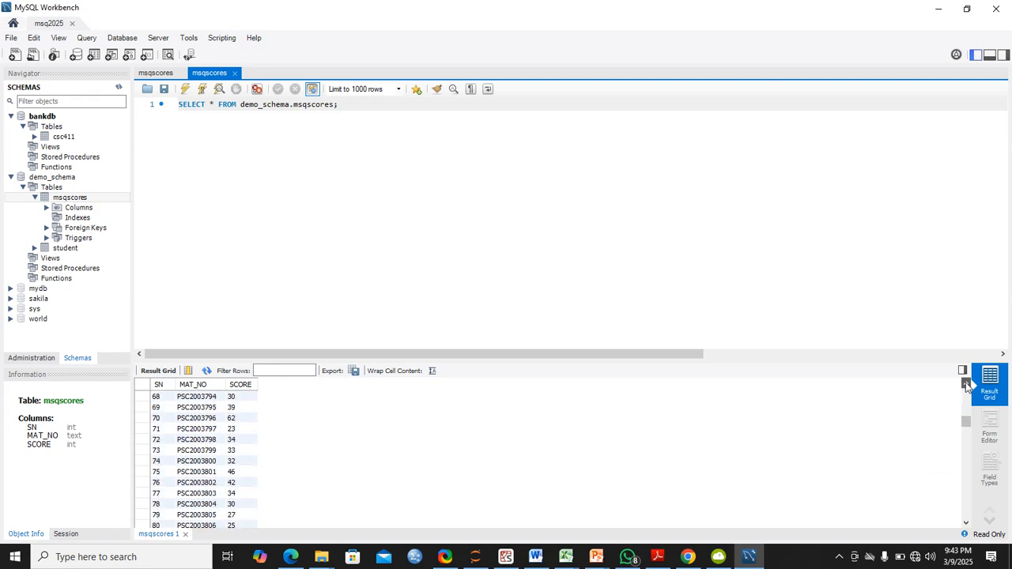
scroll(965, 384, "up", 8)
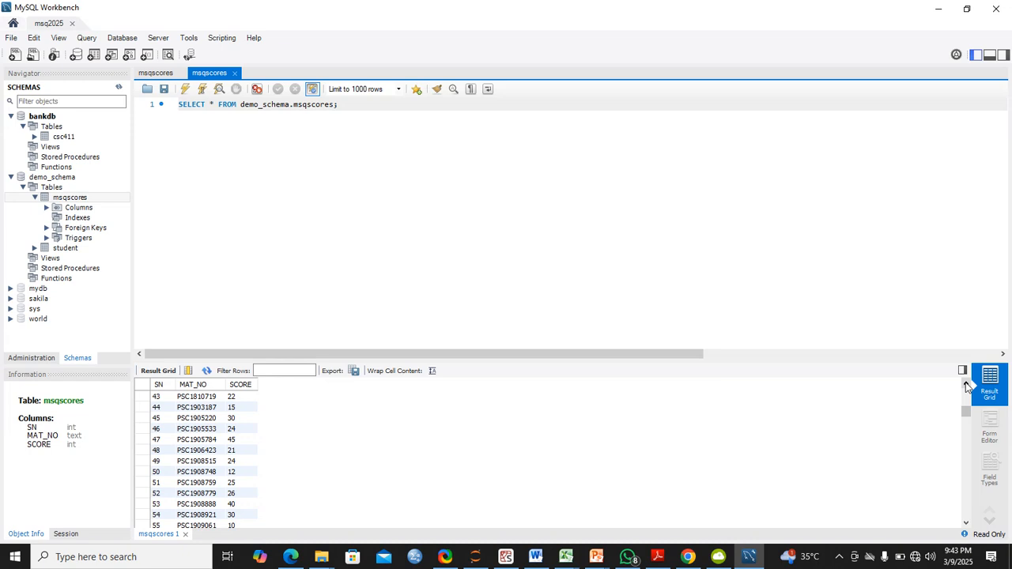
scroll(966, 384, "up", 3)
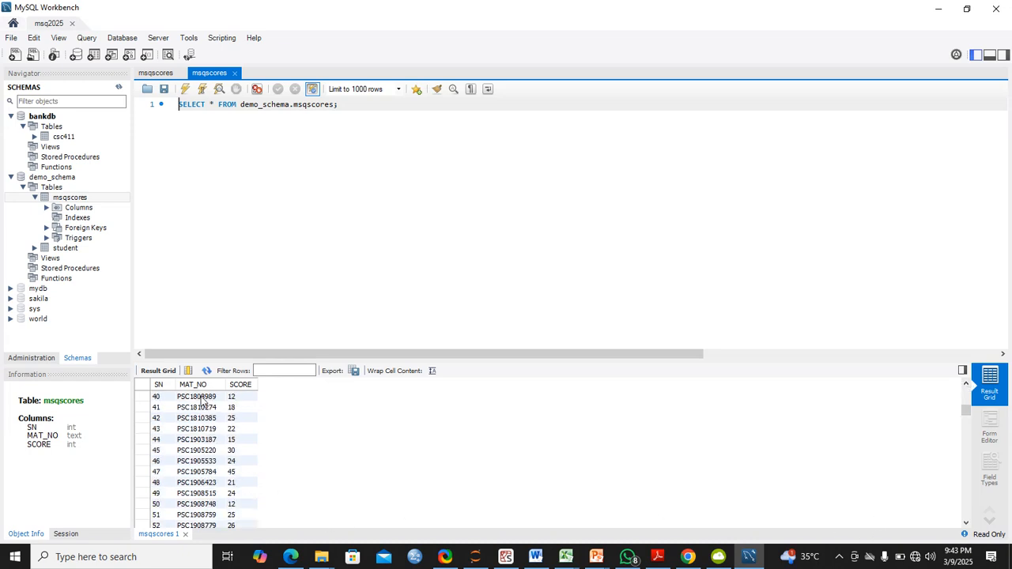
left_click(966, 524)
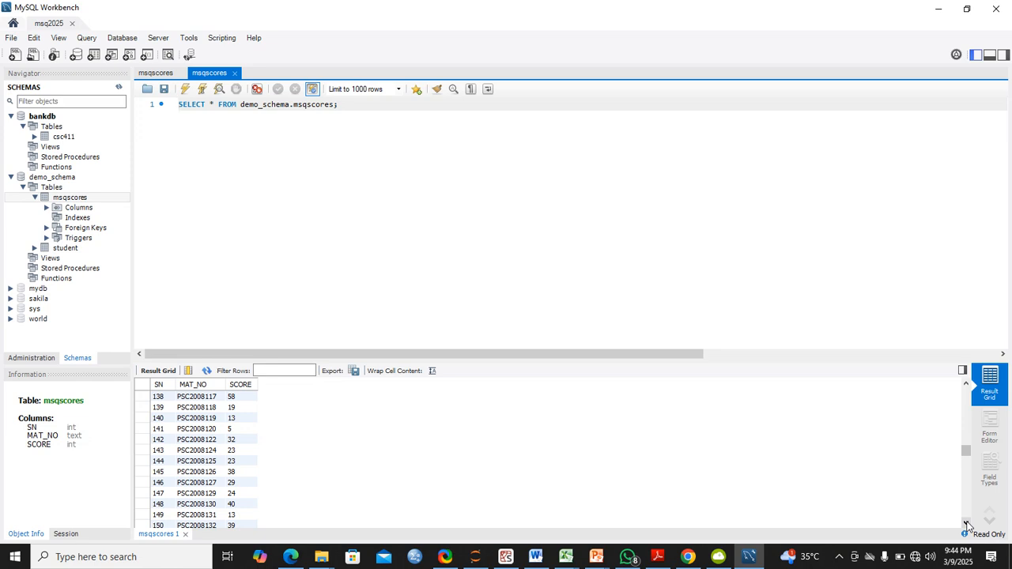
left_click(74, 199)
right_click(75, 201)
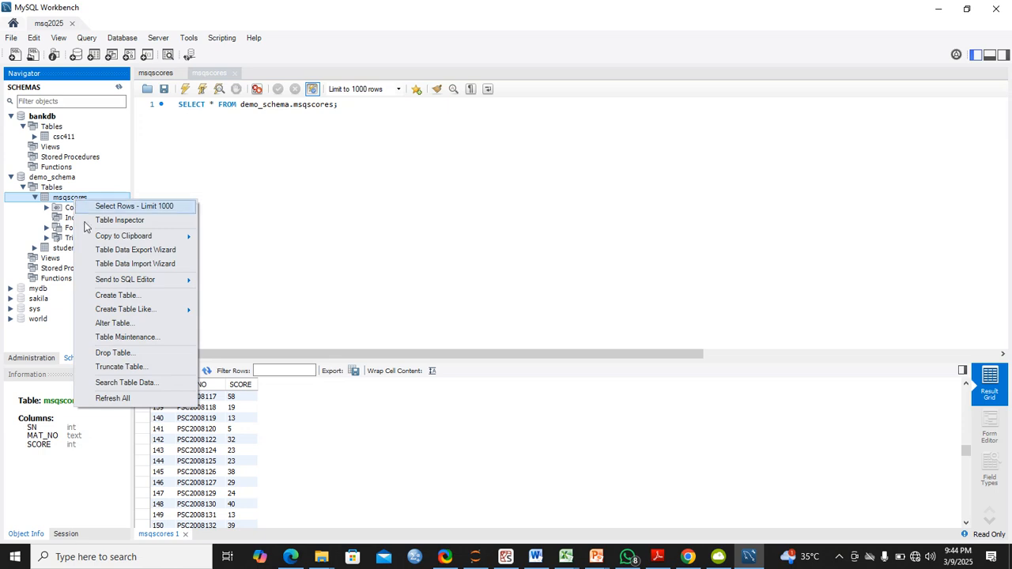
left_click(117, 263)
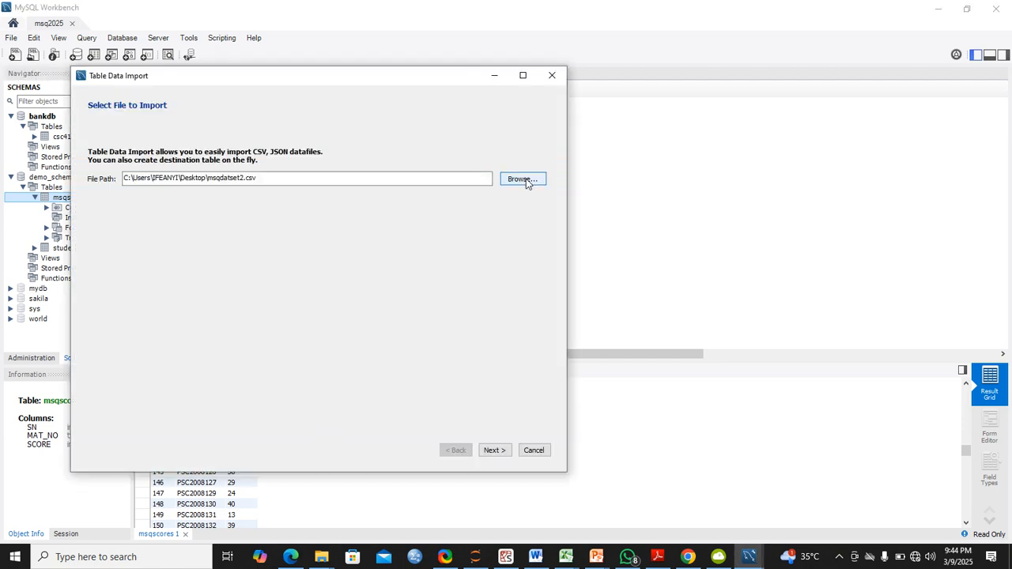
left_click(534, 450)
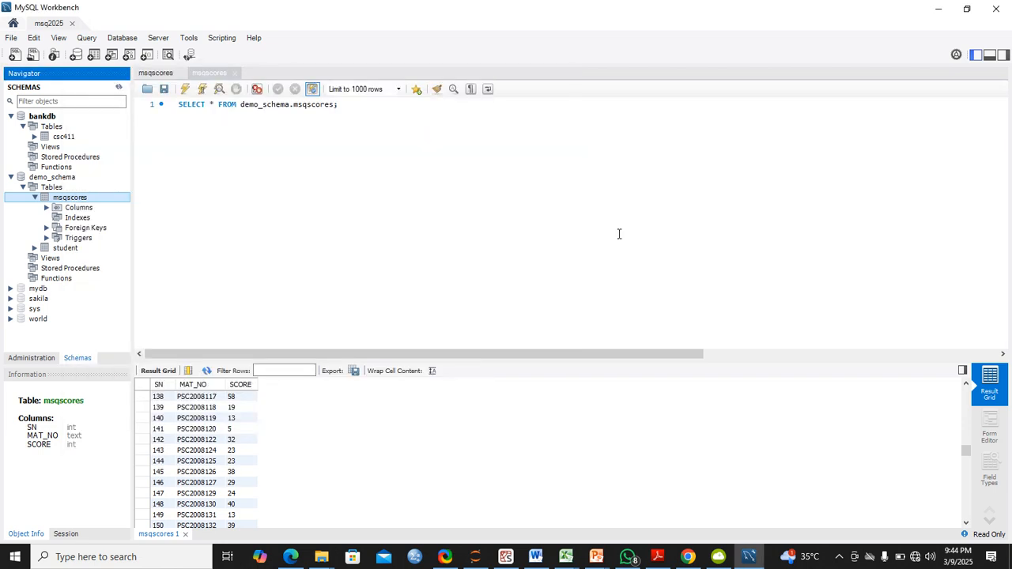